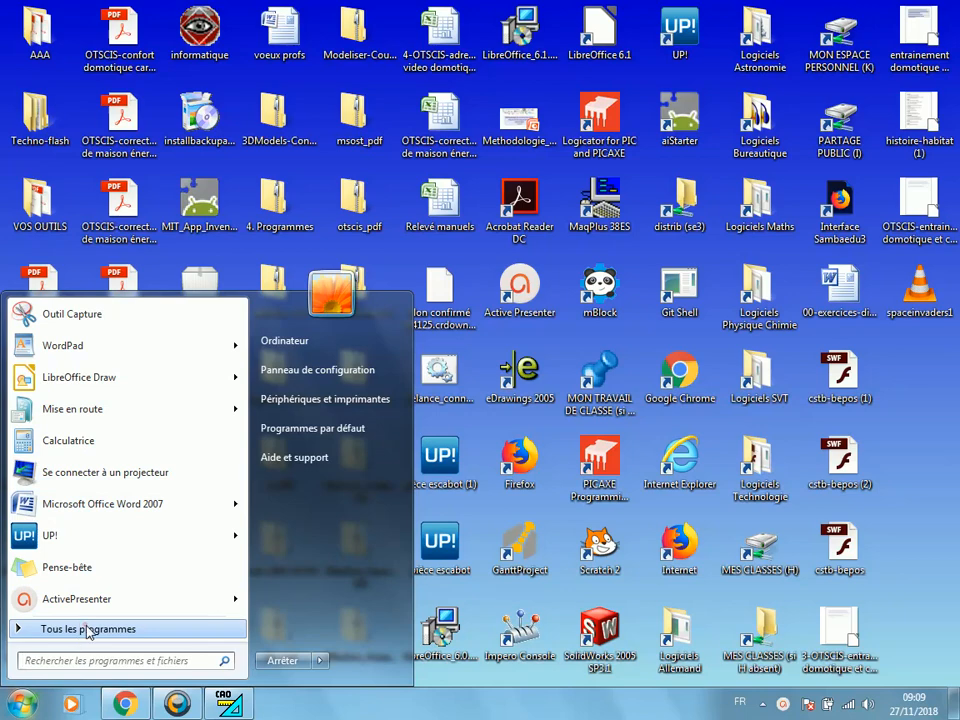
Launch the Graal machining software and open its CAO 3D module
click(86, 629)
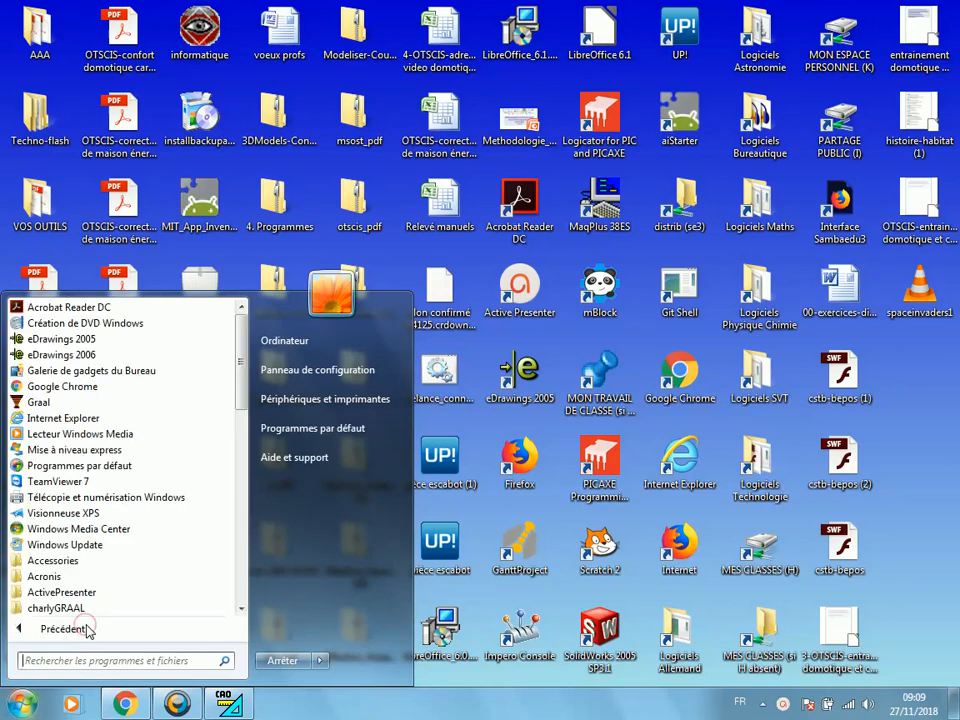
click(38, 402)
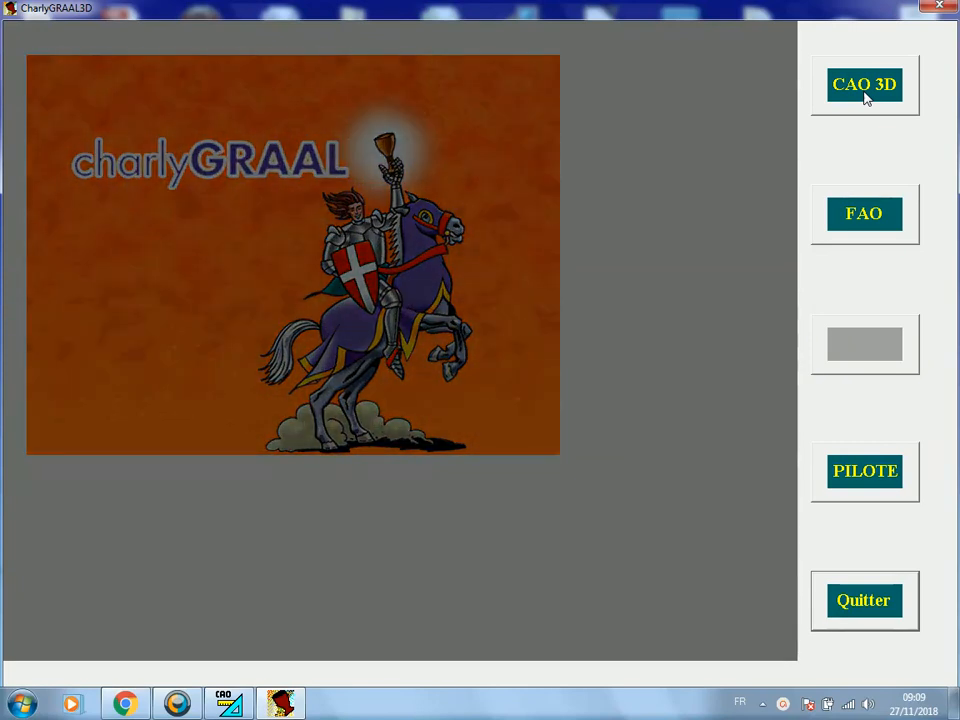
click(864, 86)
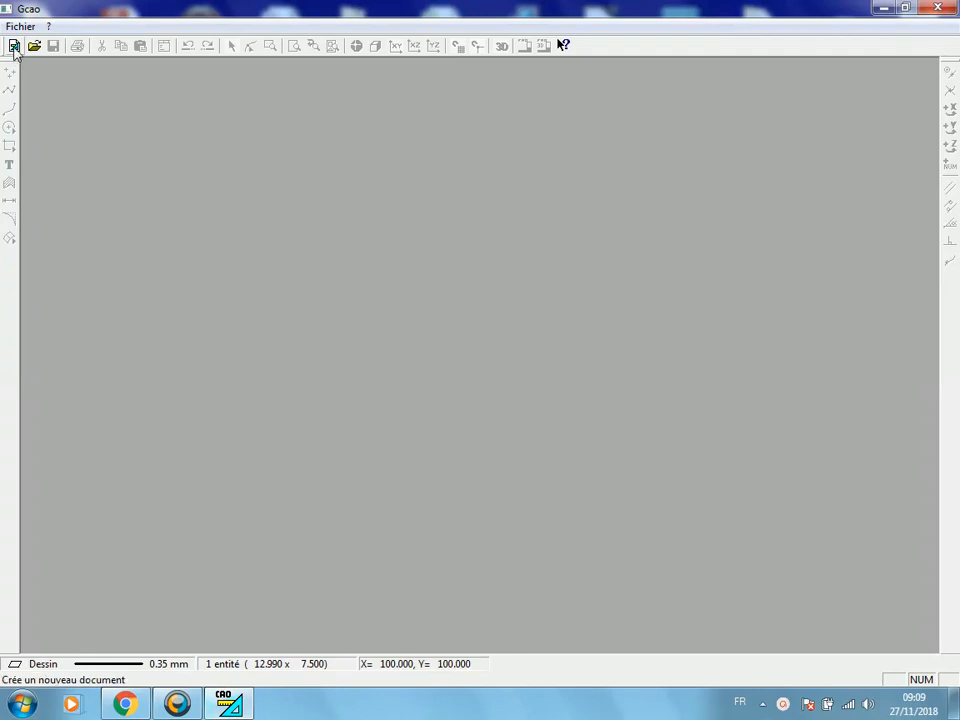
Create a new drawing and set its grid step to 5 mm
click(15, 47)
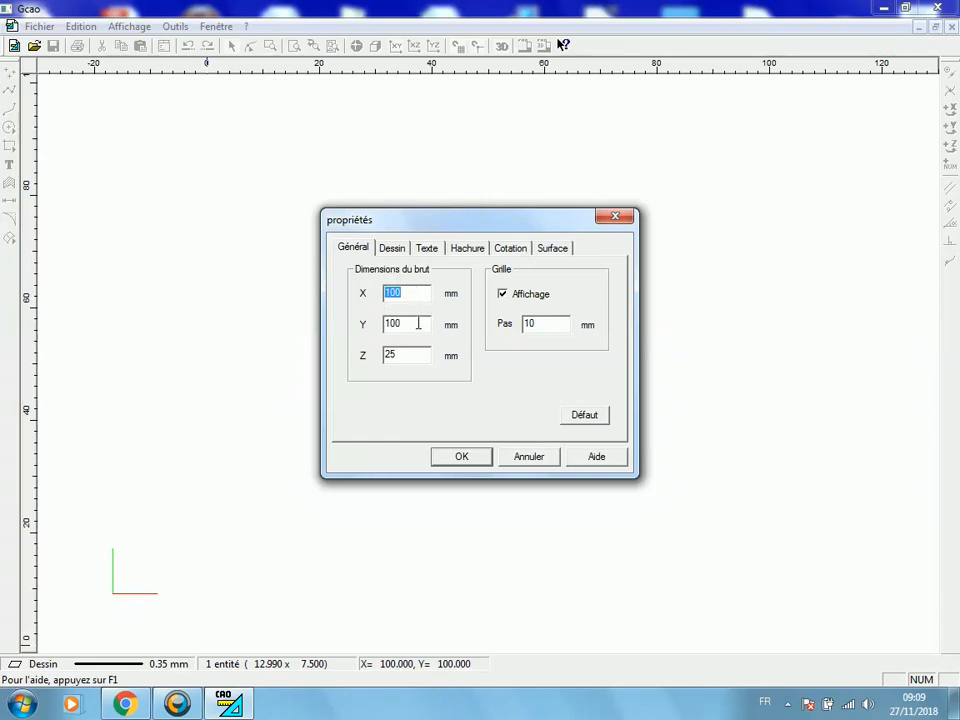
double_click(400, 356)
double_click(537, 324)
text(5)
click(449, 458)
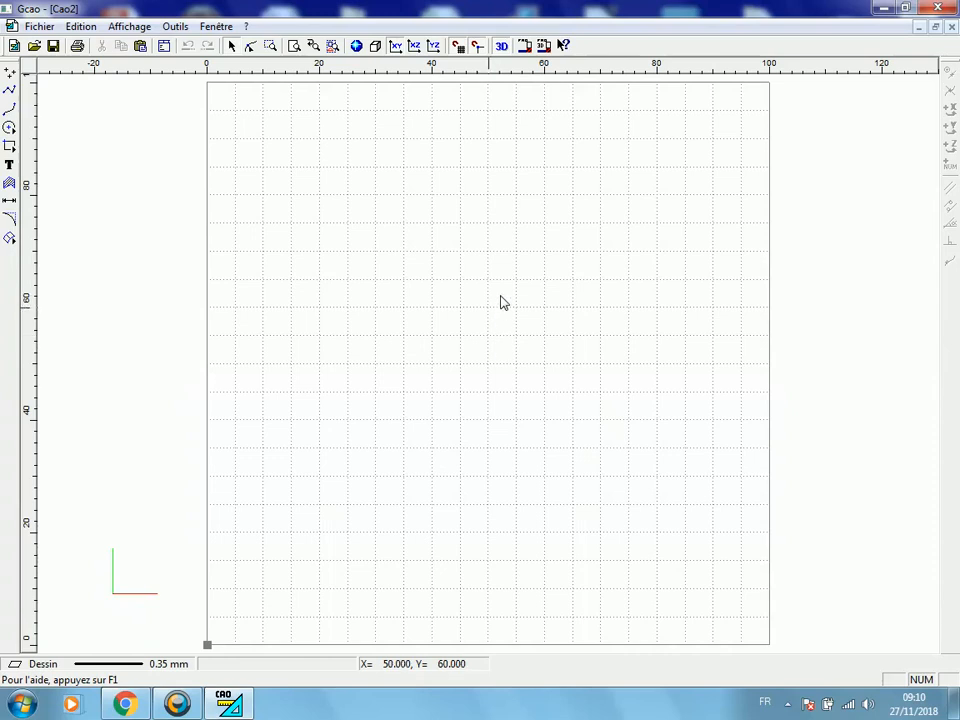
Draw a circle about 50.5 mm in diameter centred at X 50, Y 55
click(9, 129)
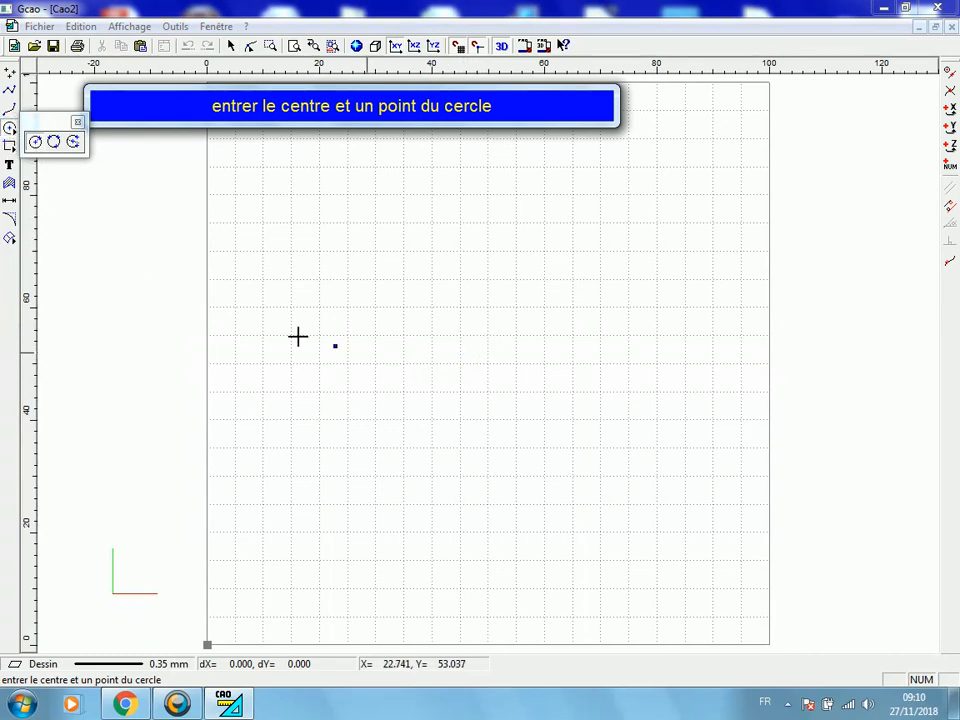
click(489, 337)
click(612, 402)
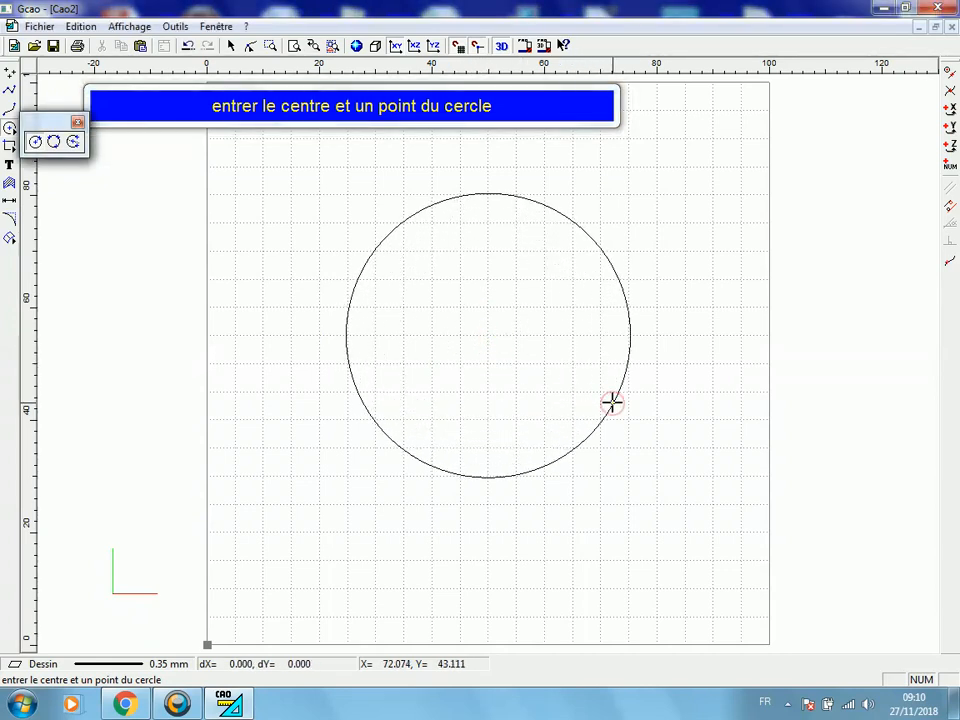
right_click(607, 403)
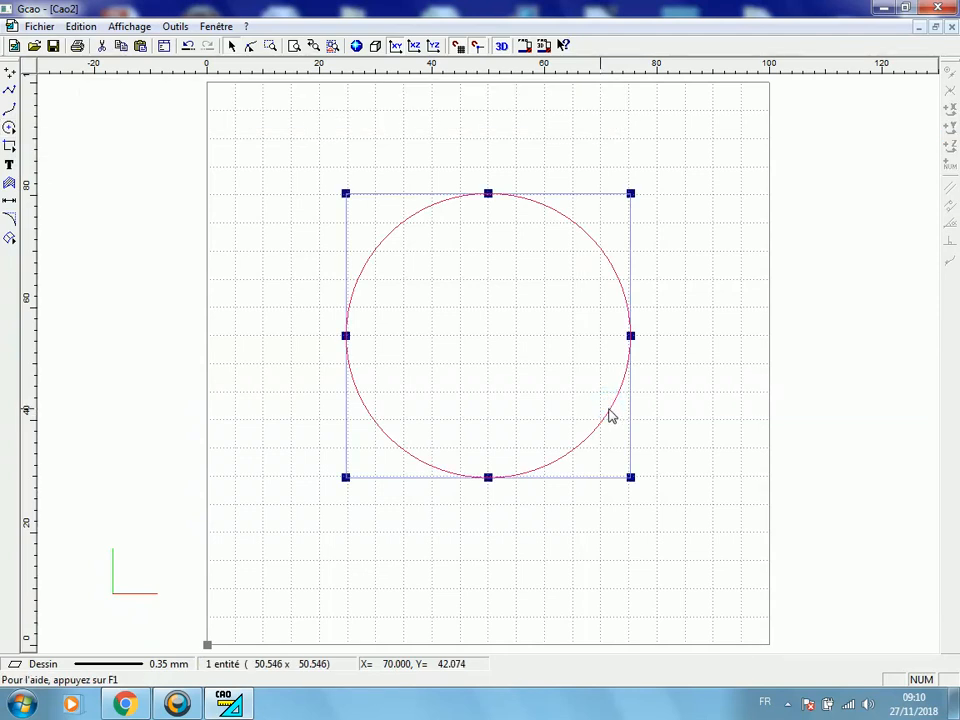
In the circle's properties, set the selection origin to its centre and its position to X 50, Y 50 mm
right_click(608, 413)
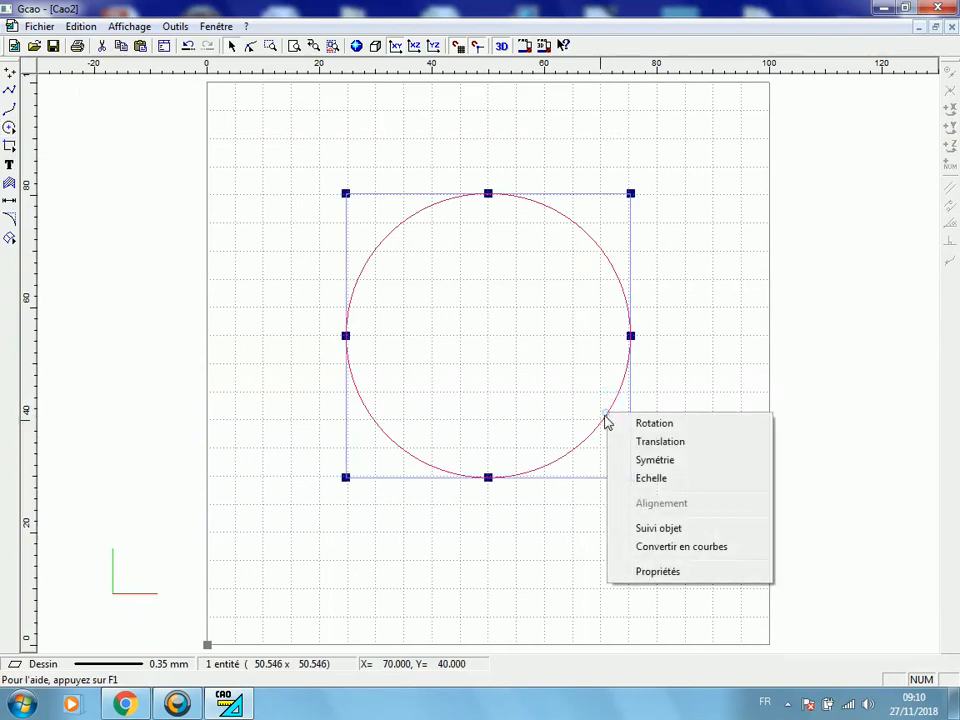
click(668, 572)
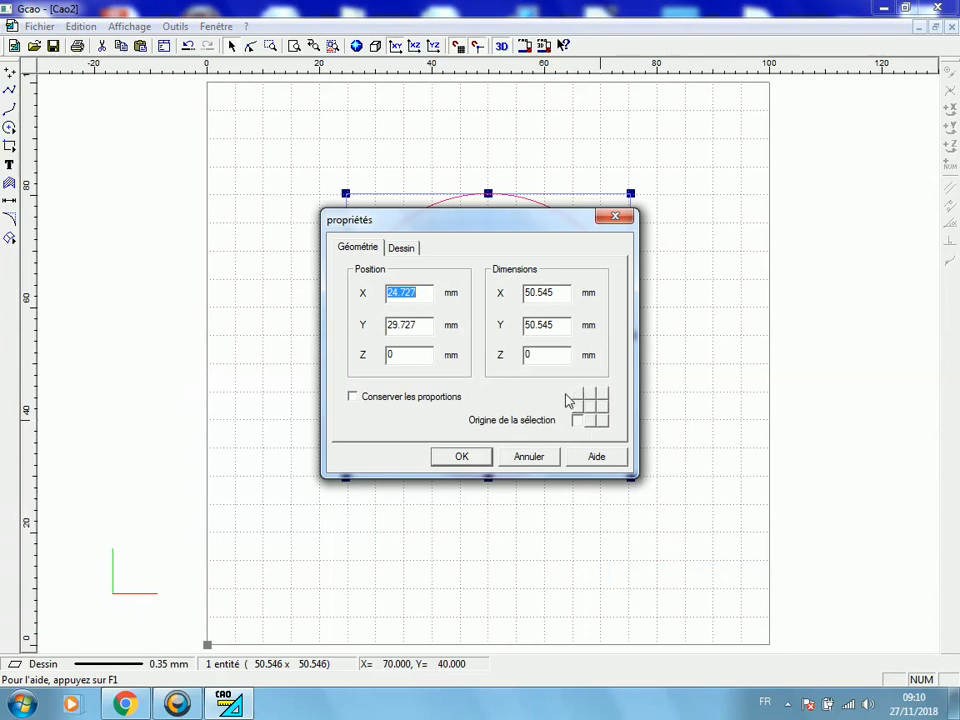
click(591, 409)
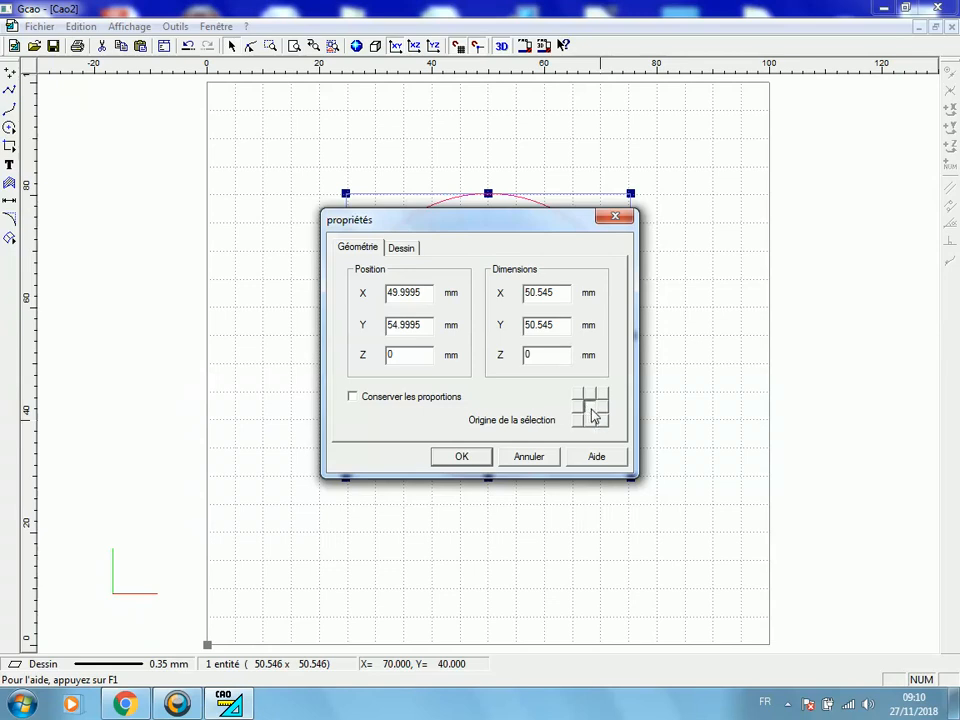
double_click(434, 291)
text(50)
drag(427, 323, 369, 318)
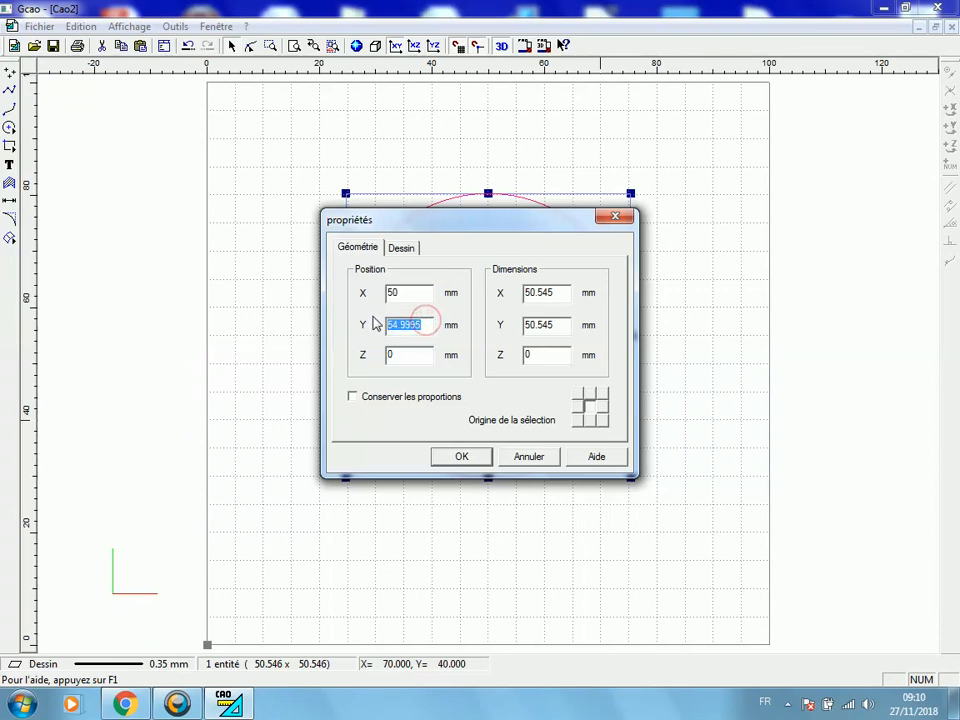
text(50)
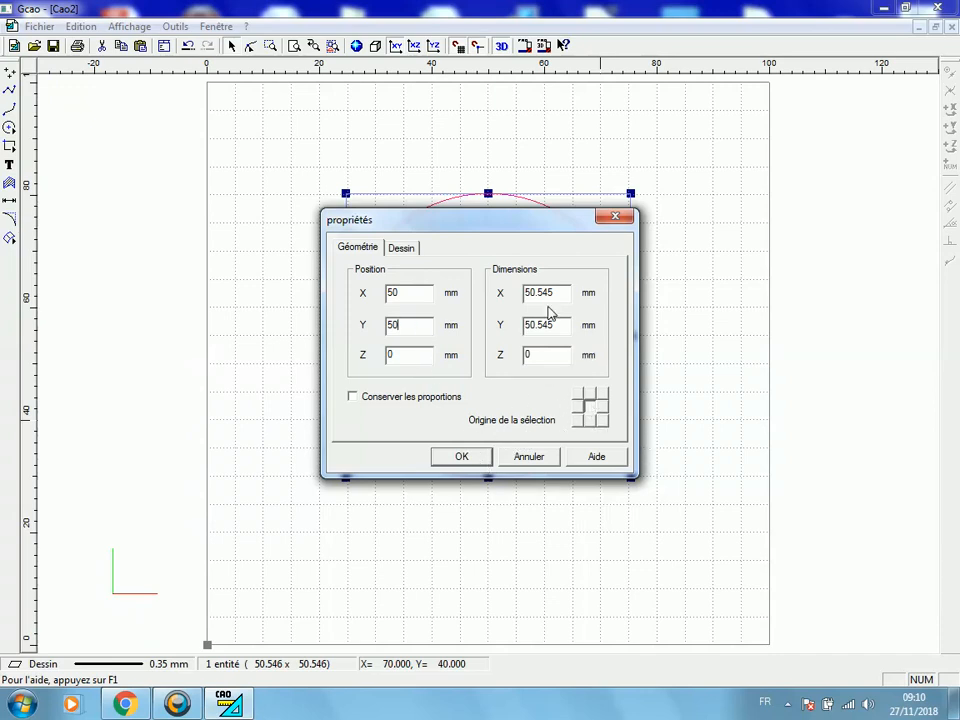
Set the circle's X and Y dimensions to 60 mm and apply the properties
drag(559, 292, 439, 300)
text(60)
drag(561, 323, 467, 324)
text(6)
click(481, 460)
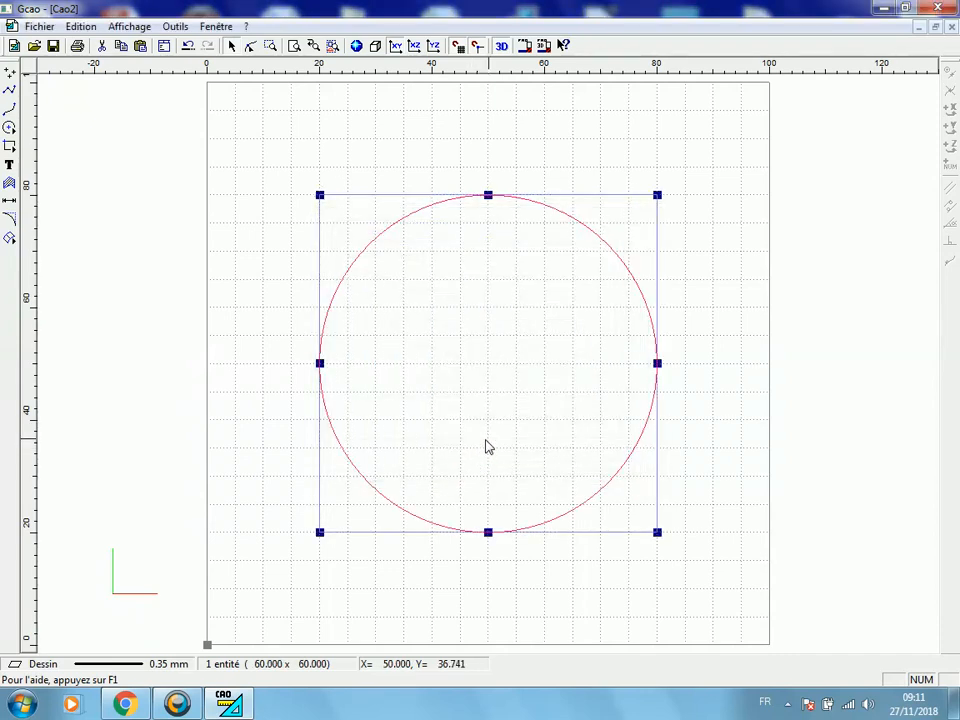
Draw a vertical line 40 mm long from the circle's centre at X 50, Y 50 down to X 50, Y 10
click(12, 91)
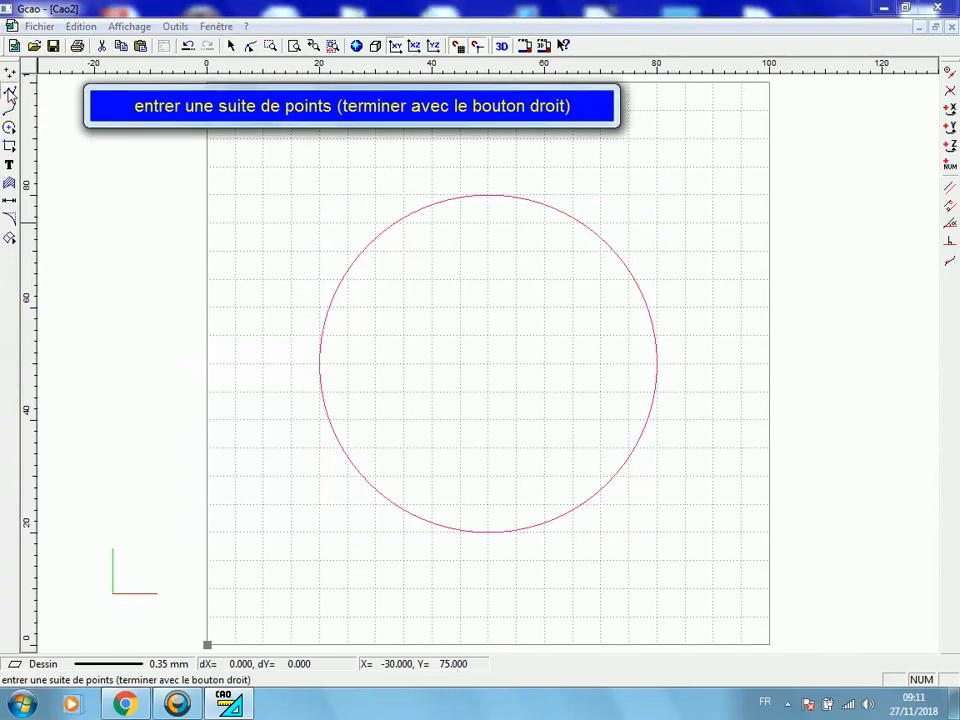
click(487, 365)
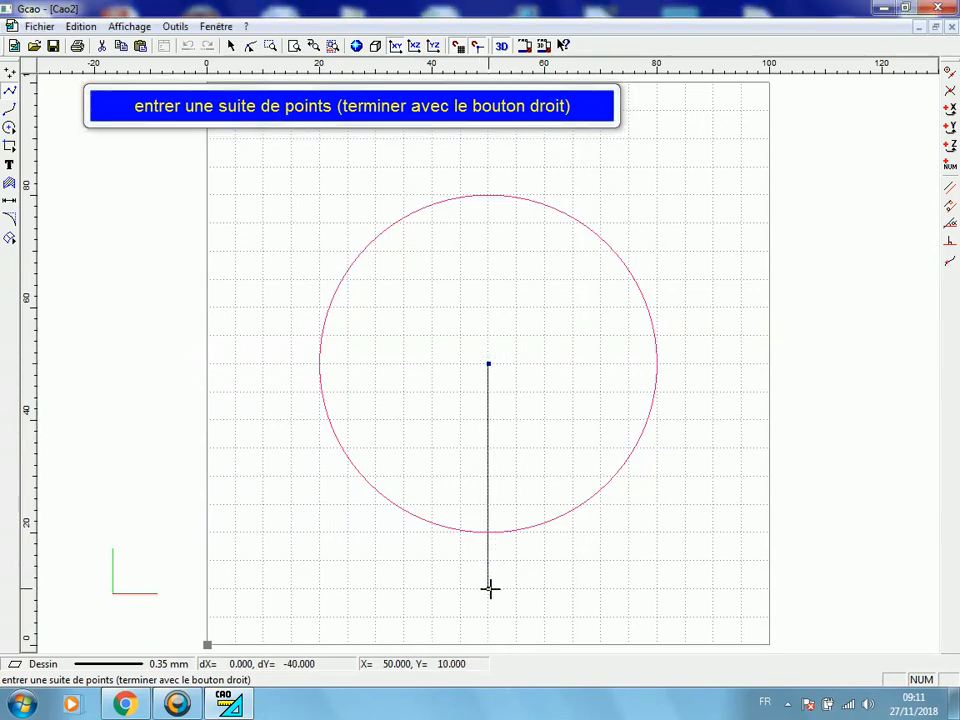
click(490, 588)
right_click(489, 586)
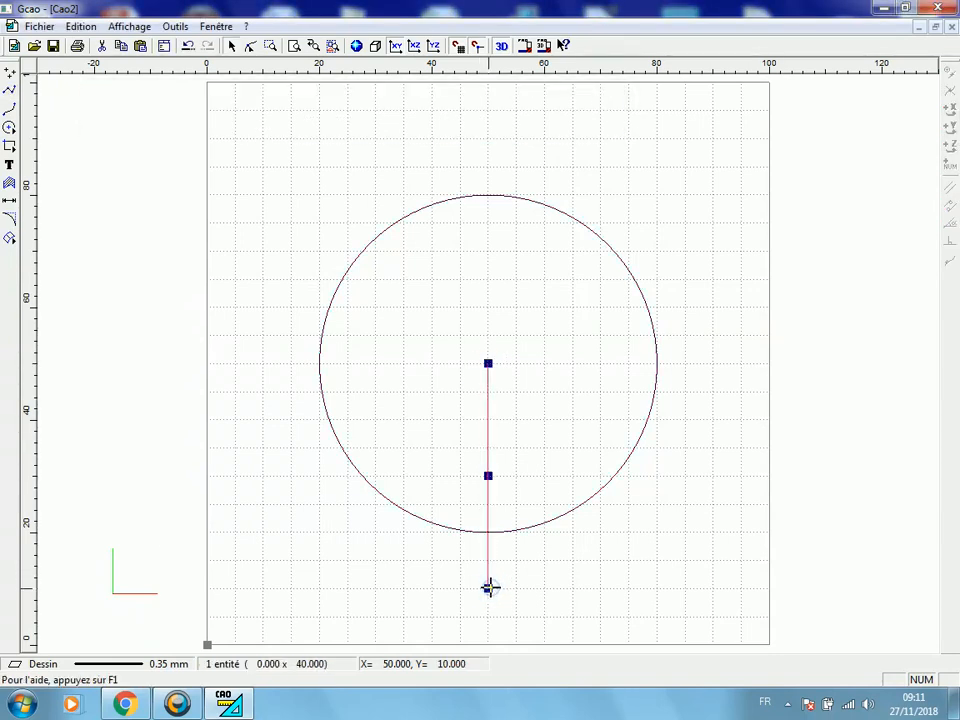
Set the vertical line's selection origin to its upper end in its geometry properties and apply
right_click(499, 582)
click(534, 564)
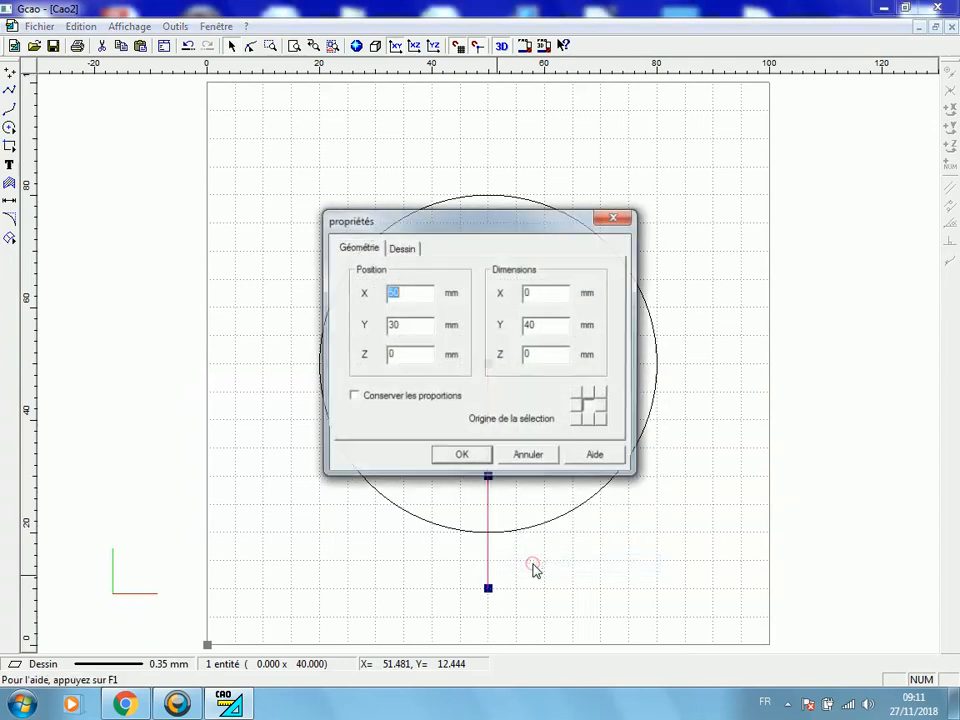
click(591, 396)
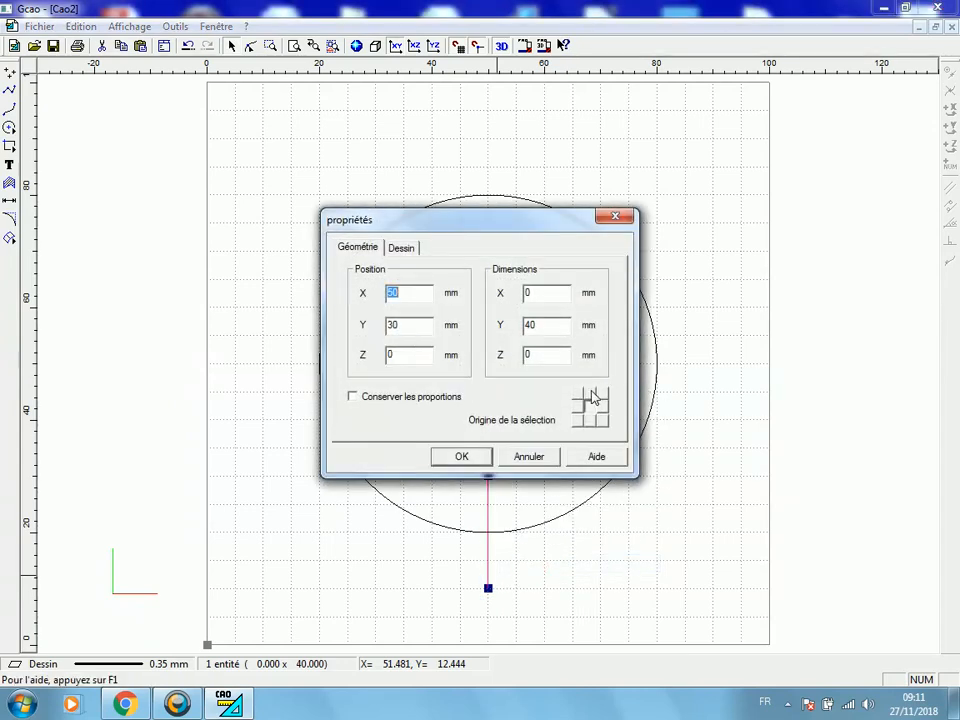
drag(521, 227, 803, 228)
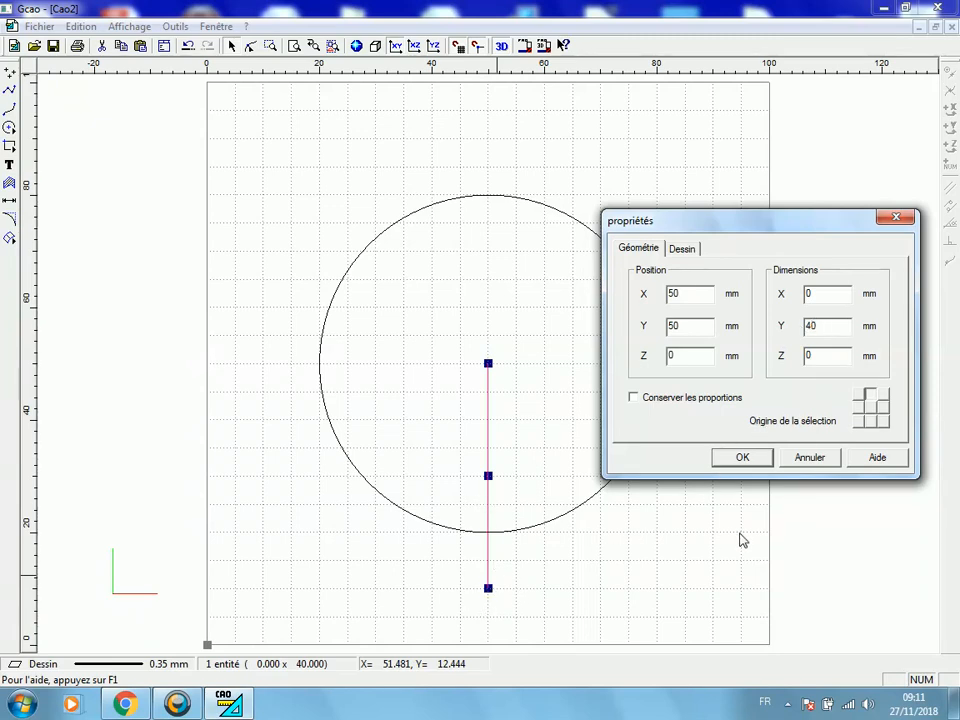
click(756, 464)
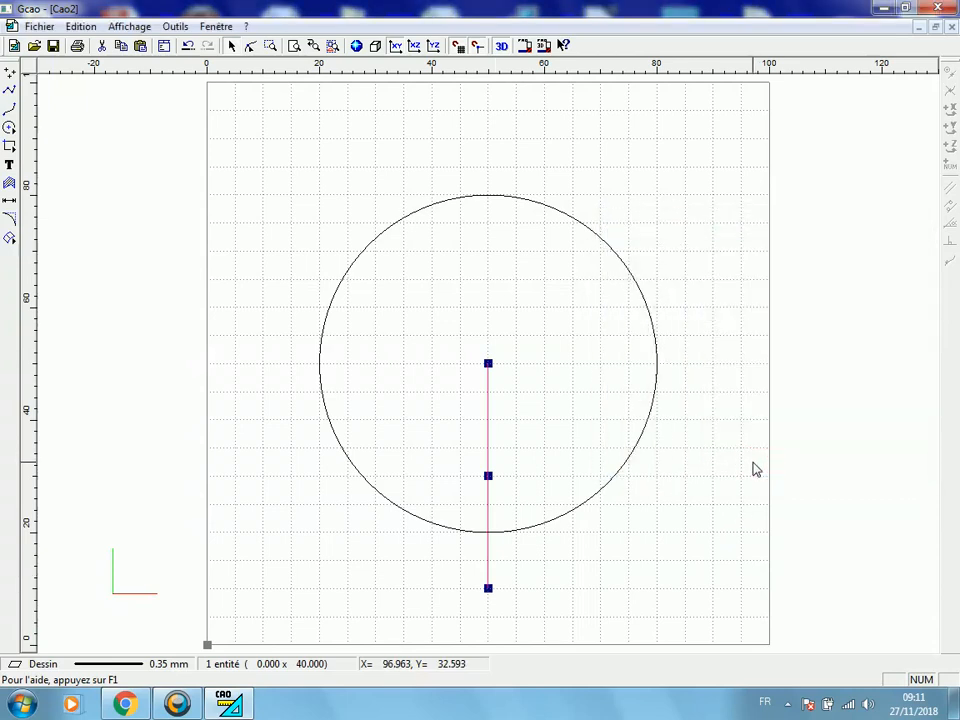
Draw a 10 by 10 mm square from X 45, Y 20 to X 55, Y 30 over the vertical line
click(10, 146)
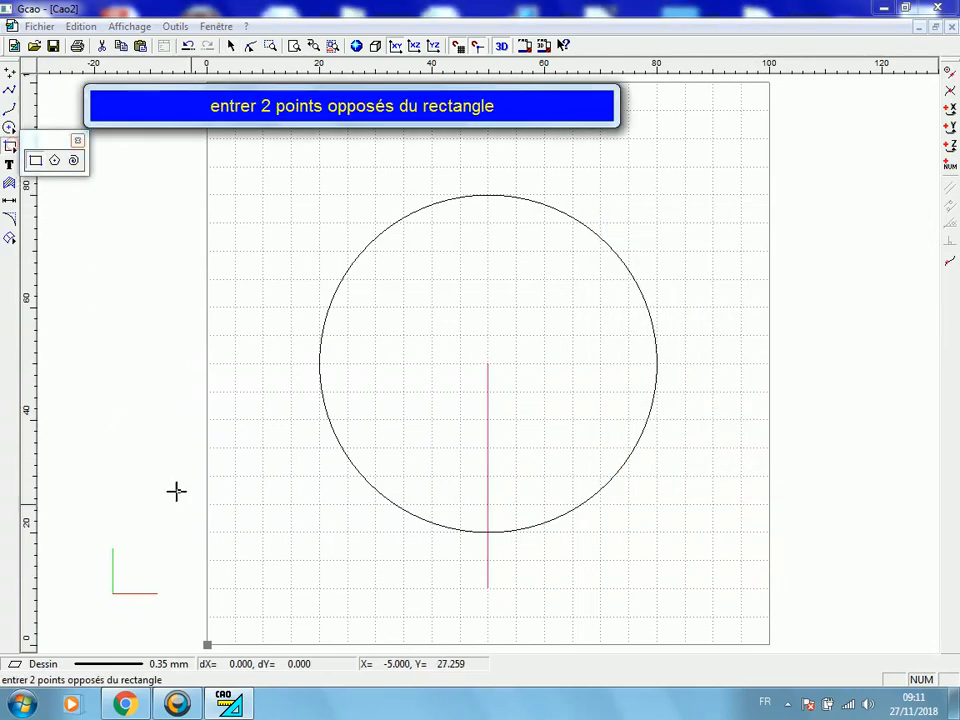
click(462, 531)
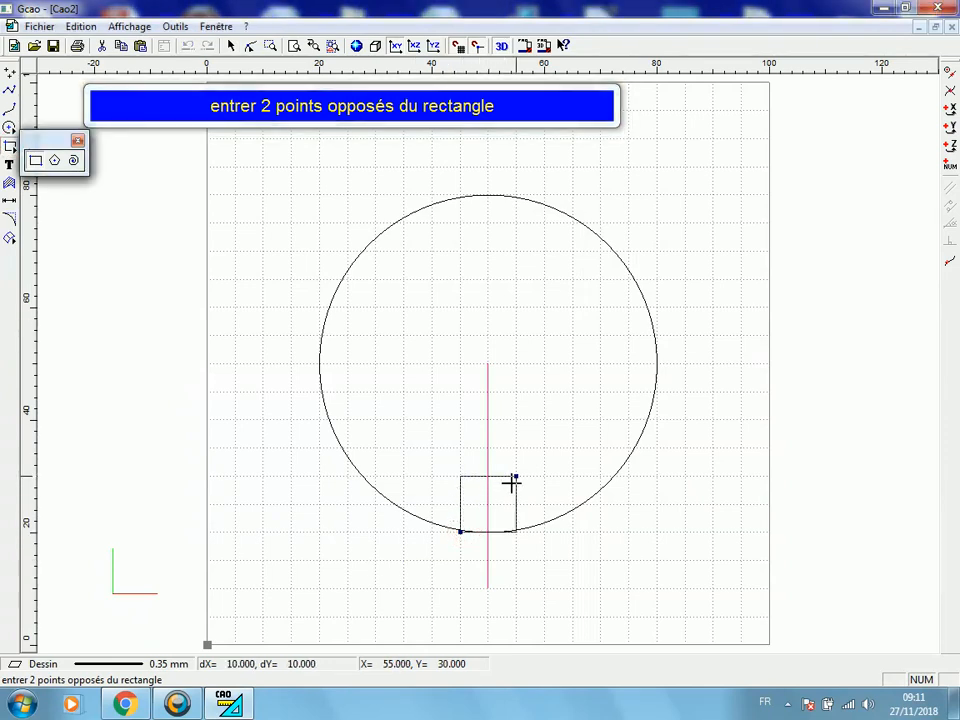
click(511, 483)
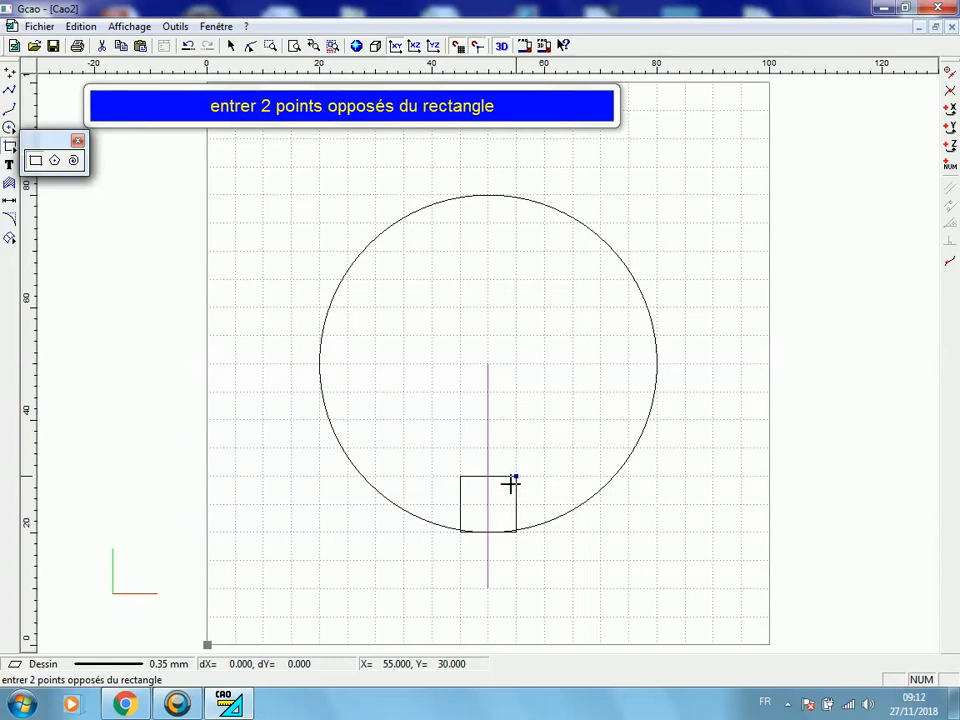
right_click(510, 484)
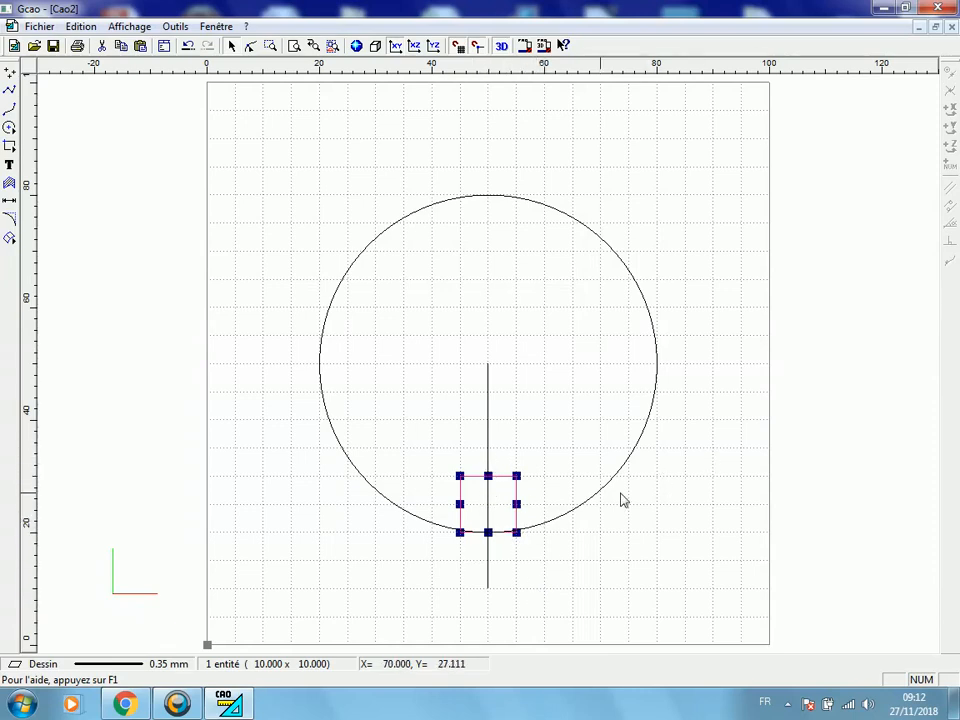
Group the vertical line and the square, leaving out the circle
click(624, 553)
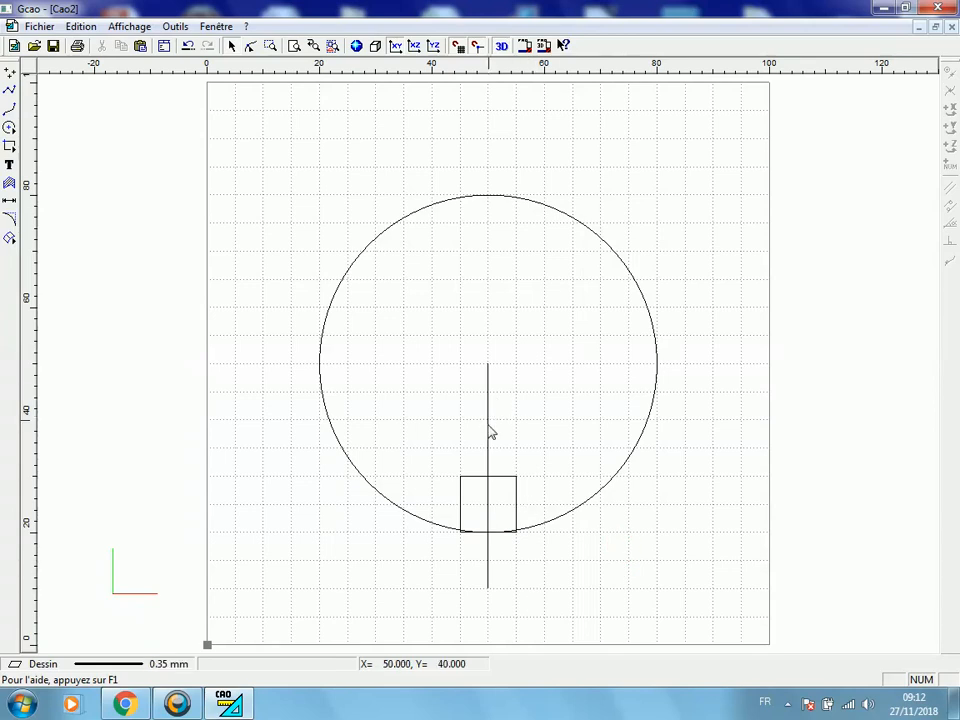
drag(420, 315, 565, 624)
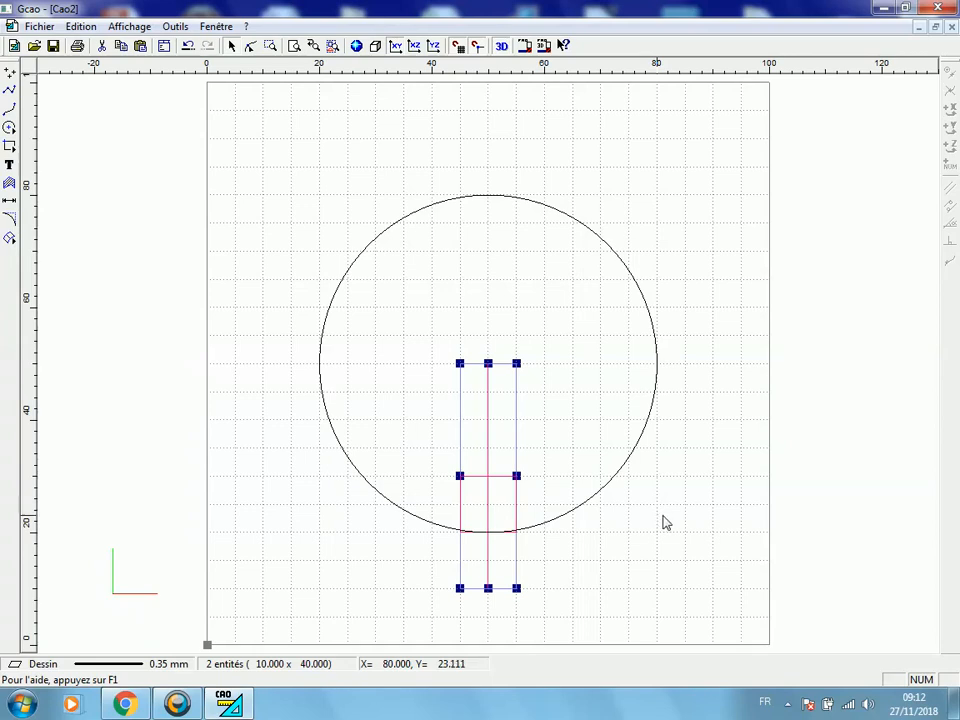
key(ctrl+g)
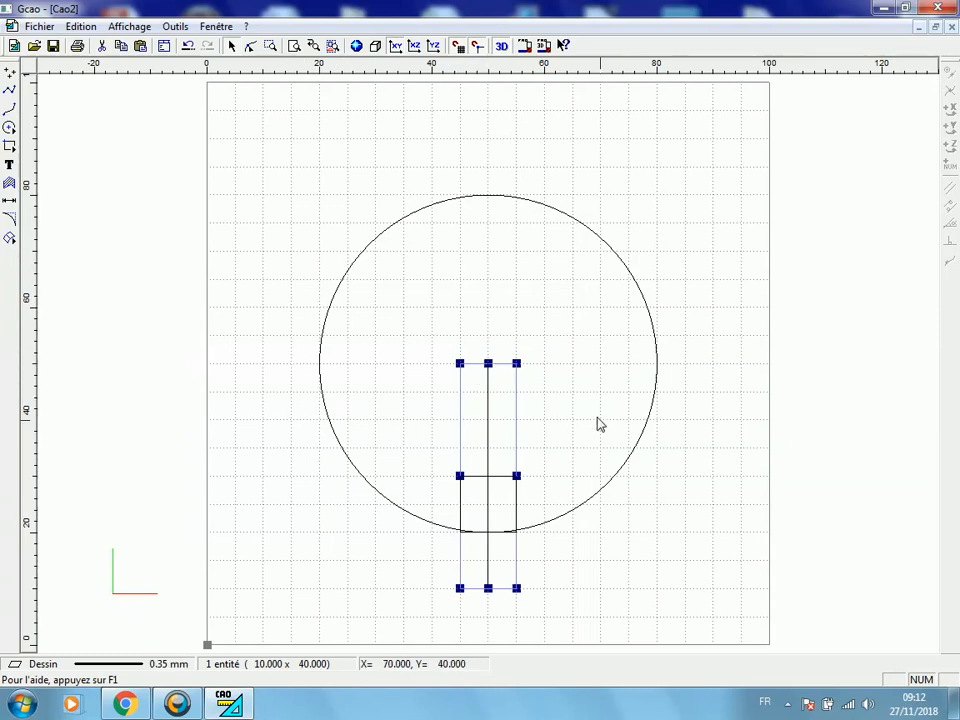
Duplicate the line-and-square group once by a 120-degree rotation about the circle's centre at X 50, Y 50
right_click(502, 414)
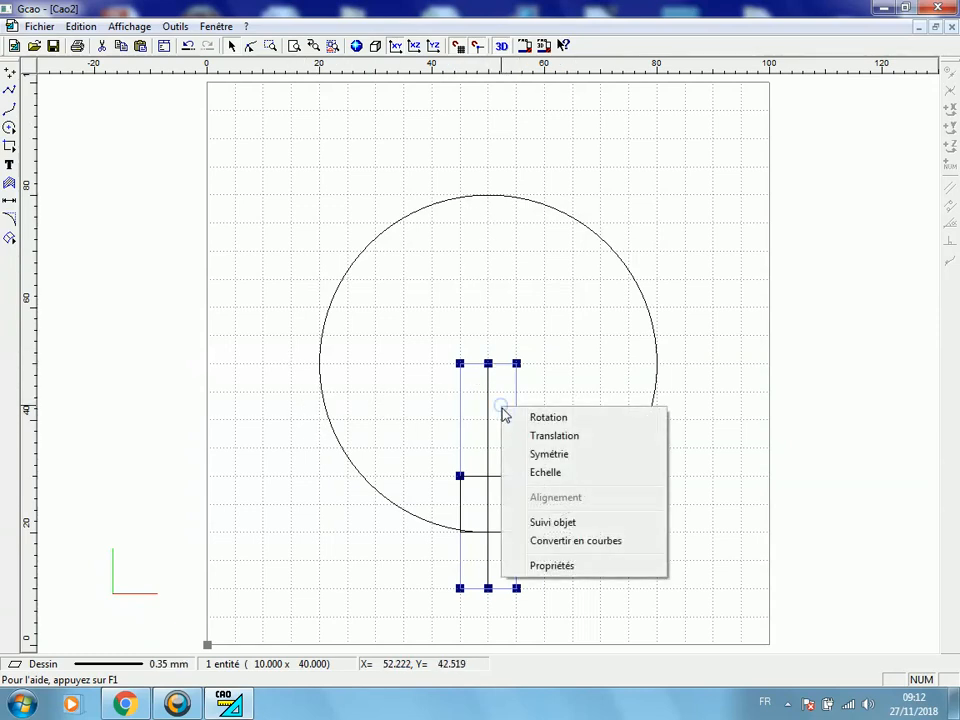
click(564, 419)
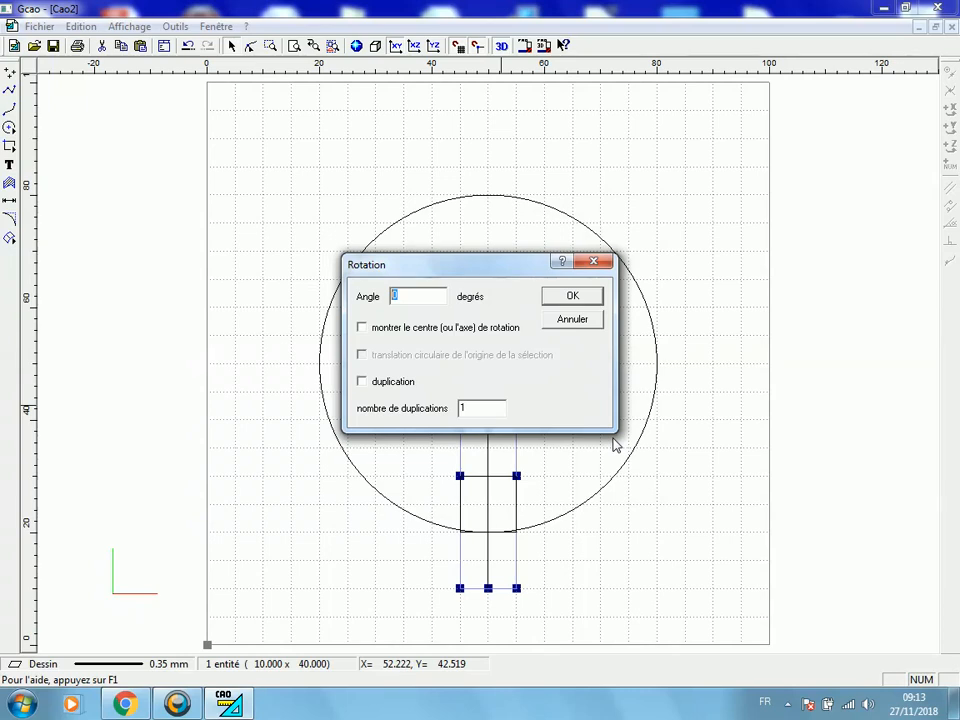
text(12)
click(362, 327)
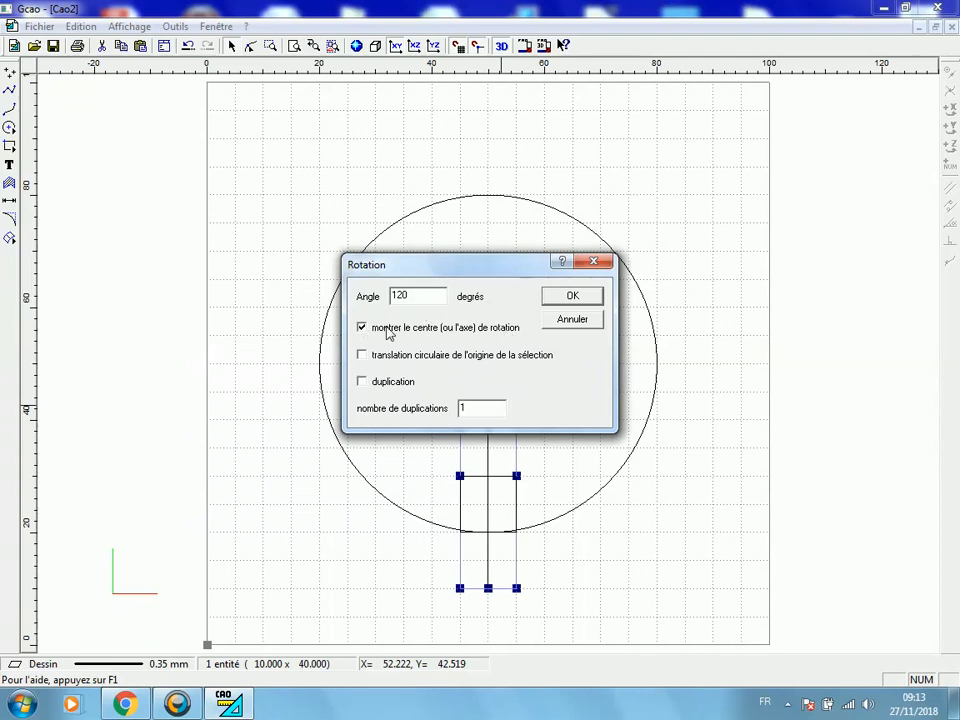
click(562, 300)
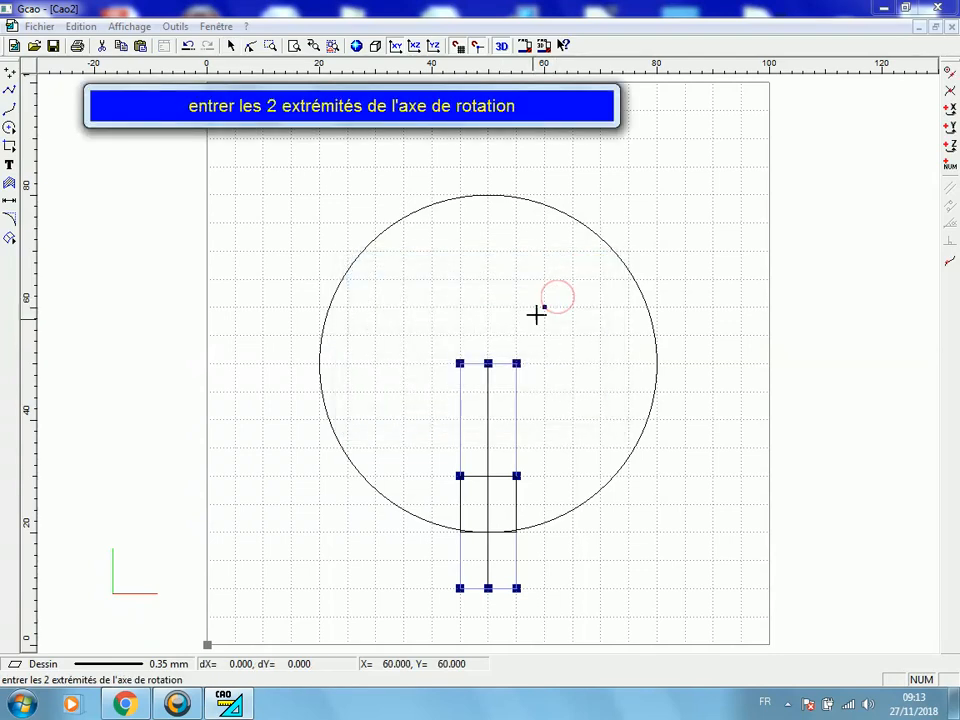
click(488, 362)
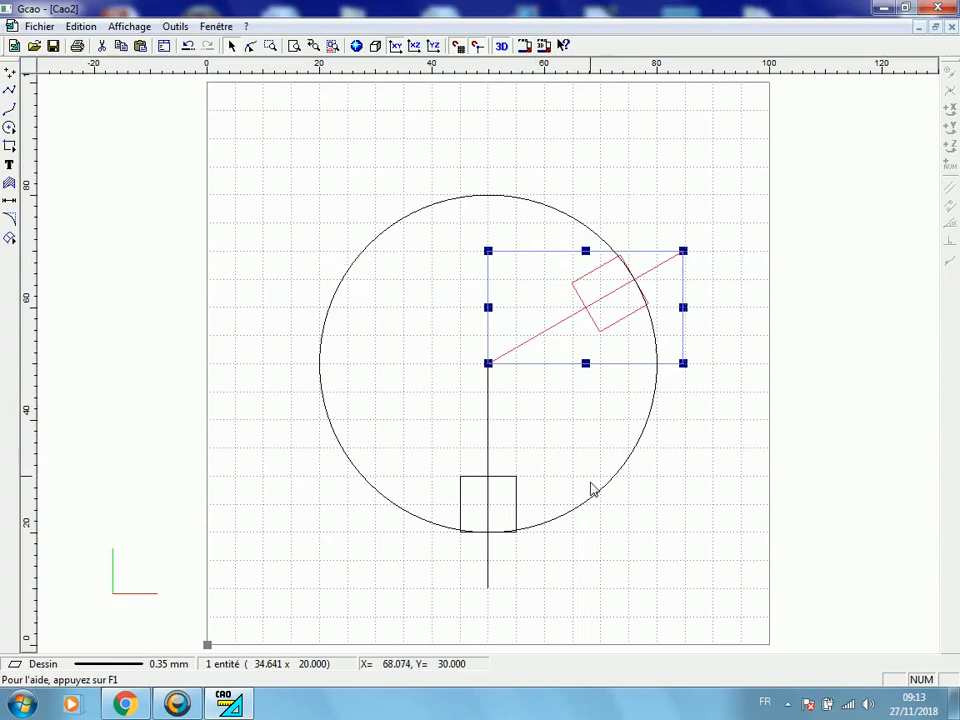
Duplicate the lower line-and-square group once by a -120-degree rotation about the circle's centre at X 50, Y 50
click(677, 513)
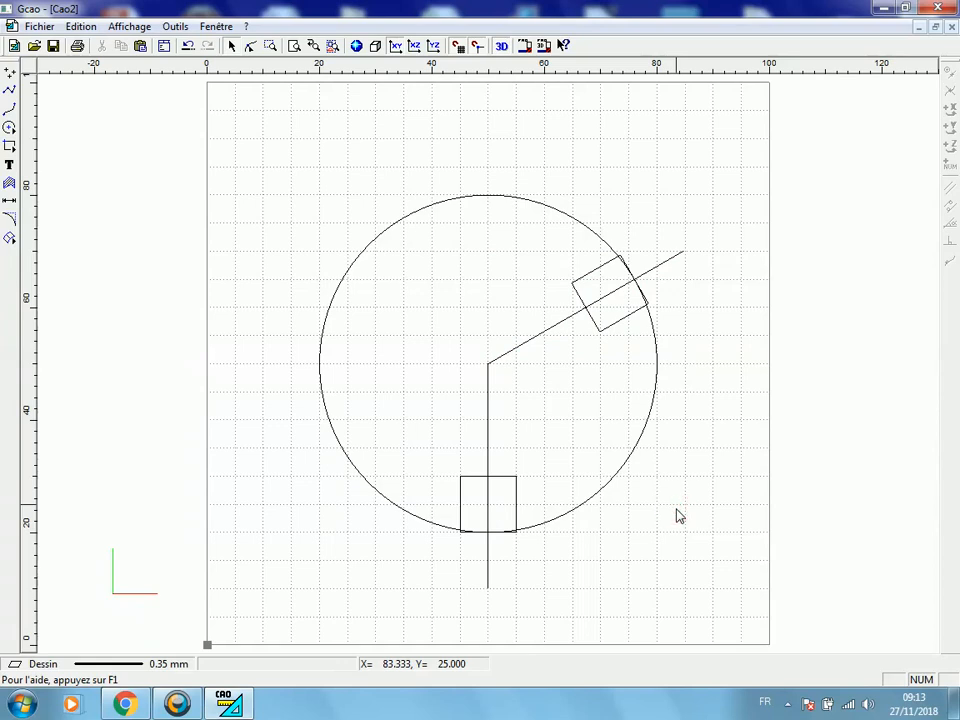
key(Tab)
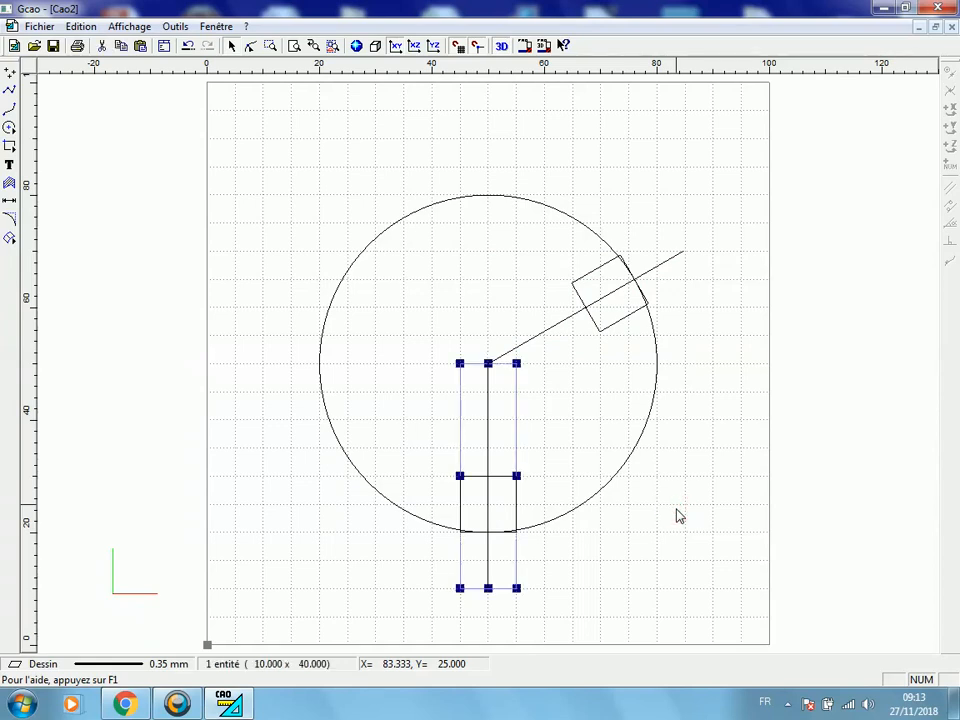
right_click(499, 440)
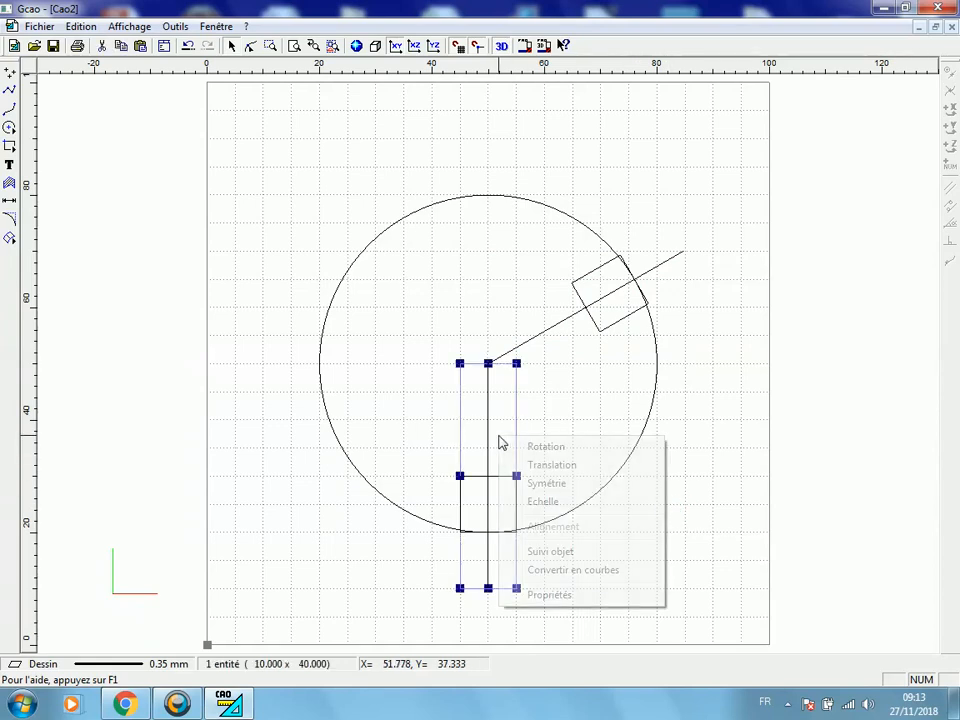
click(548, 456)
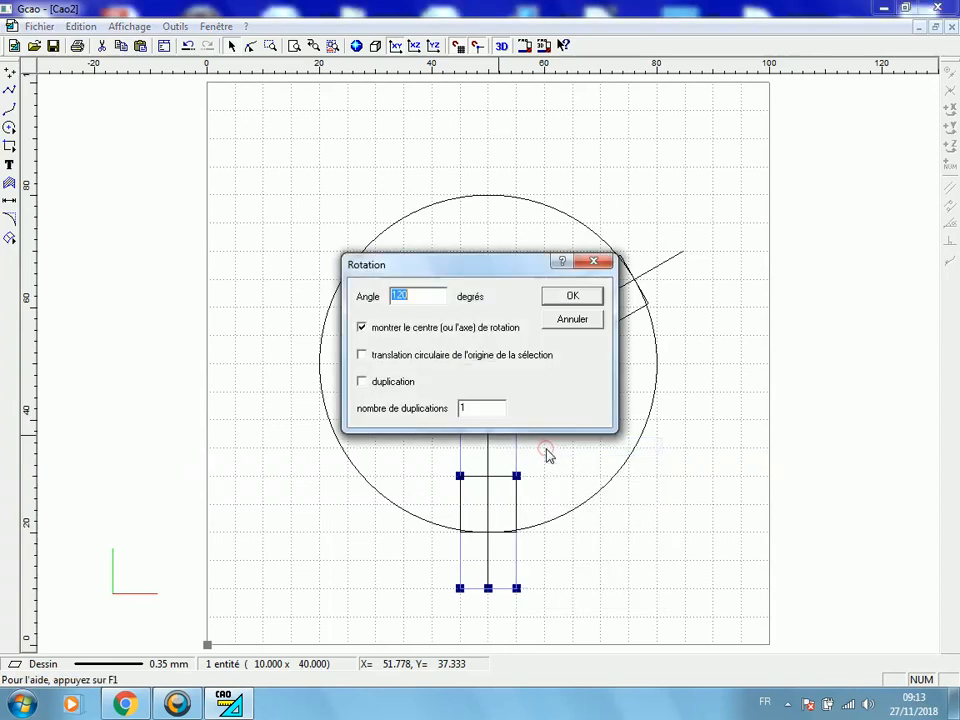
click(392, 295)
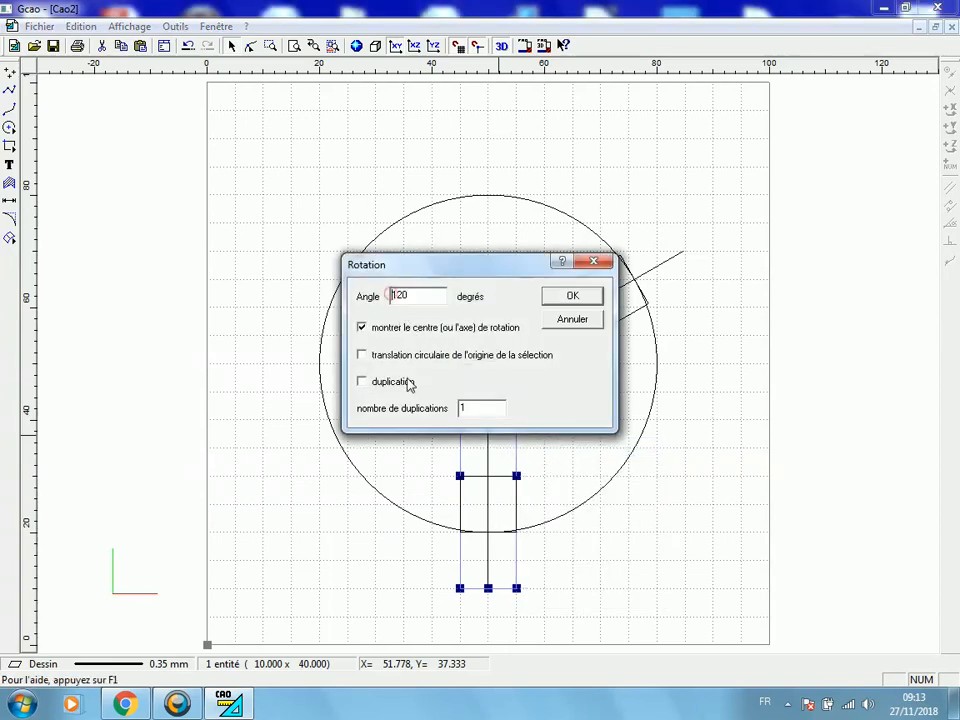
text(-)
key(BackSpace)
click(574, 298)
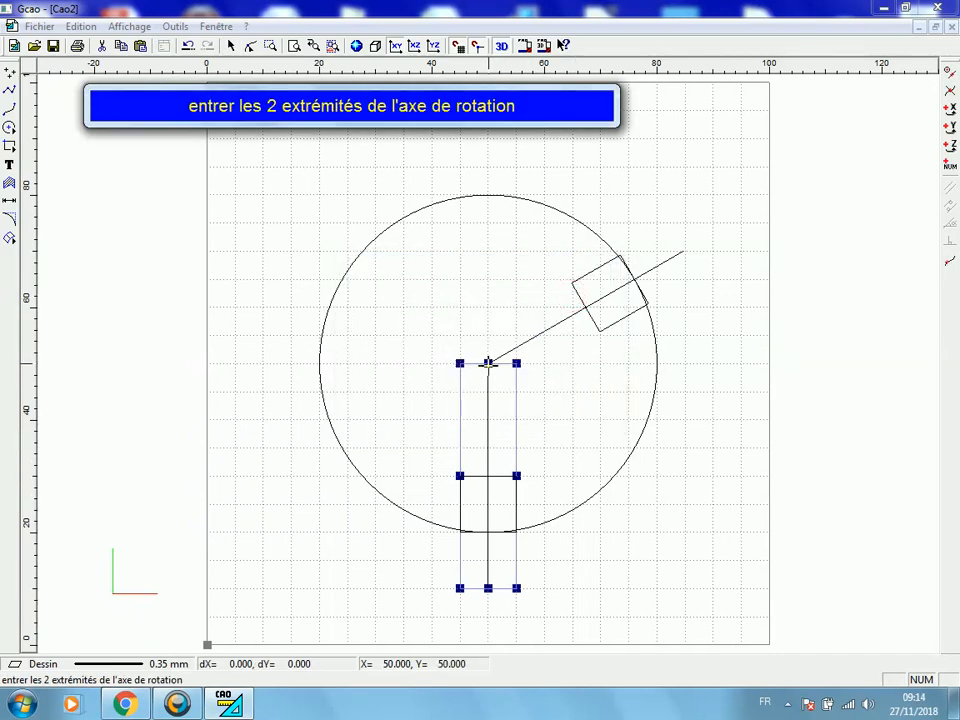
double_click(488, 362)
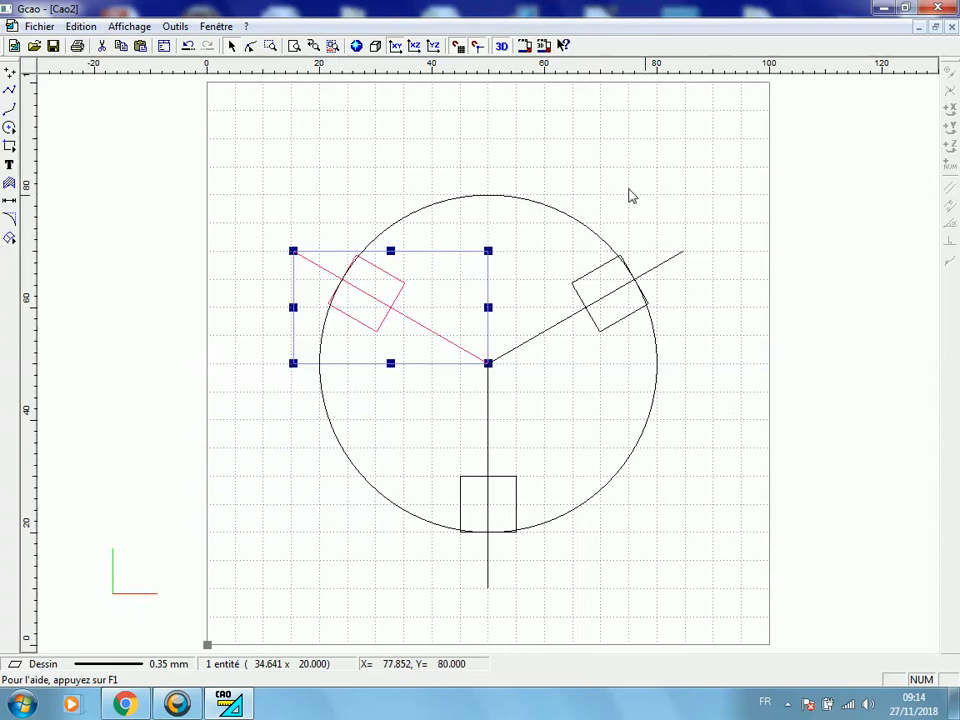
Ungroup the upper-right line-and-square group and delete its slanted line, keeping the square
click(682, 253)
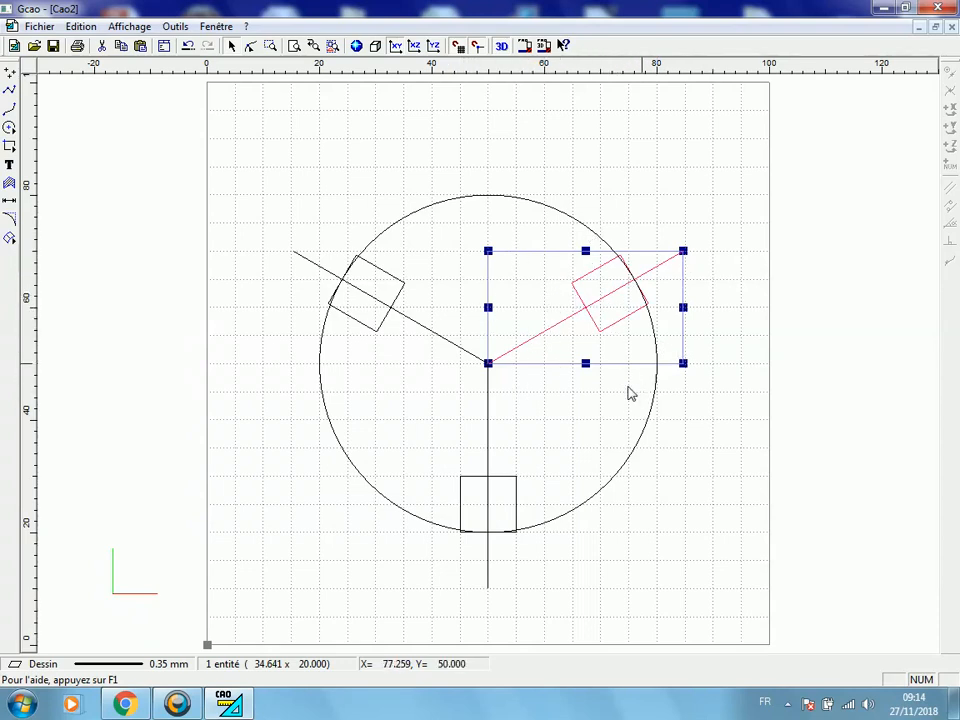
click(77, 30)
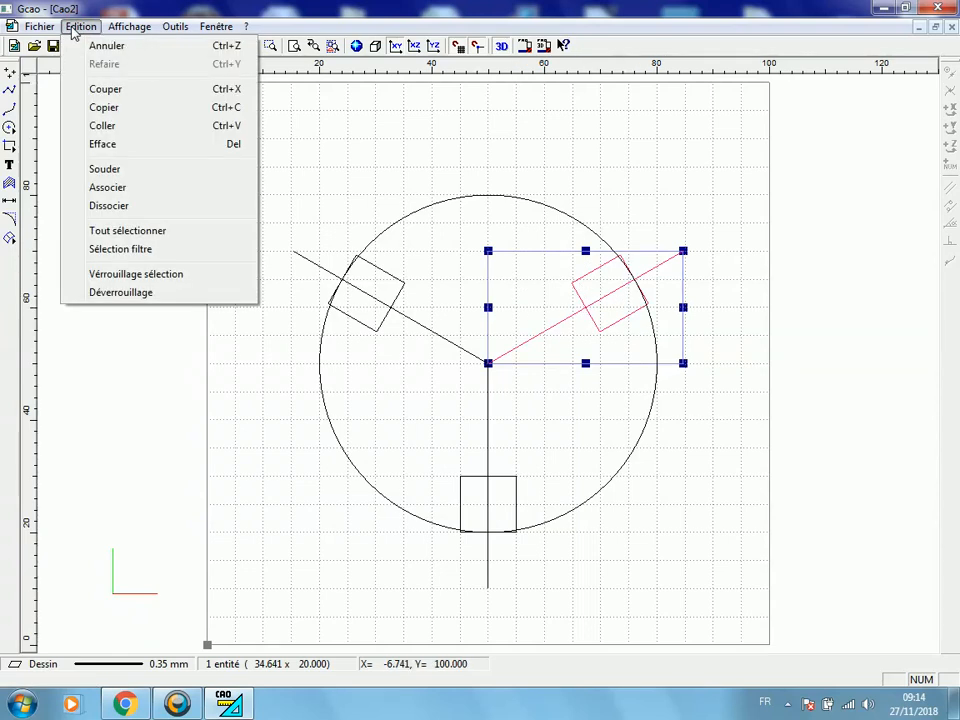
click(111, 206)
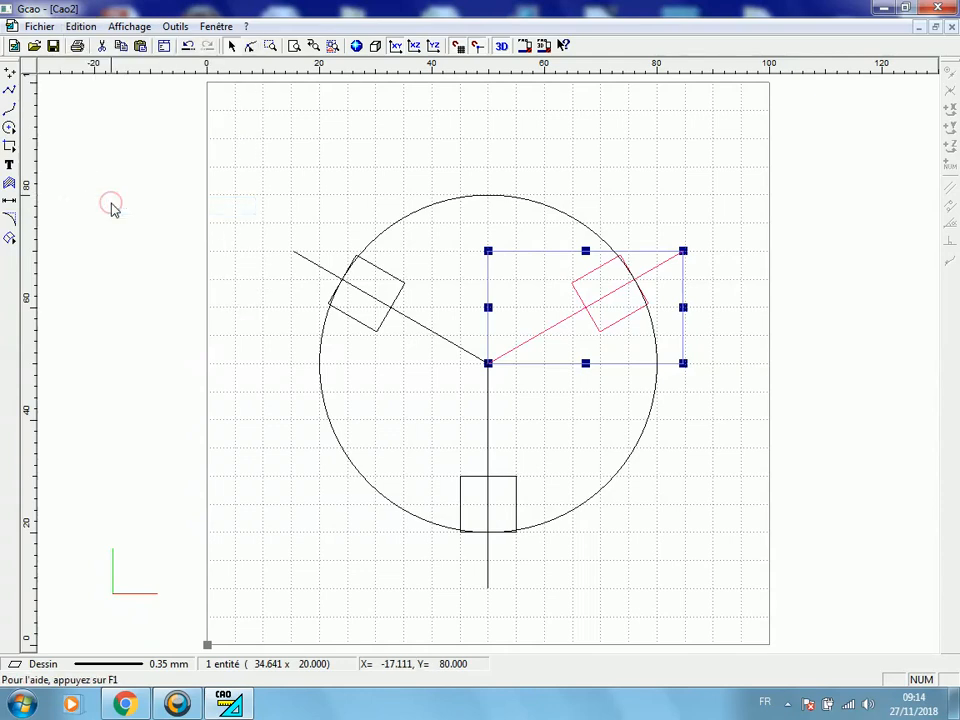
click(638, 180)
click(674, 256)
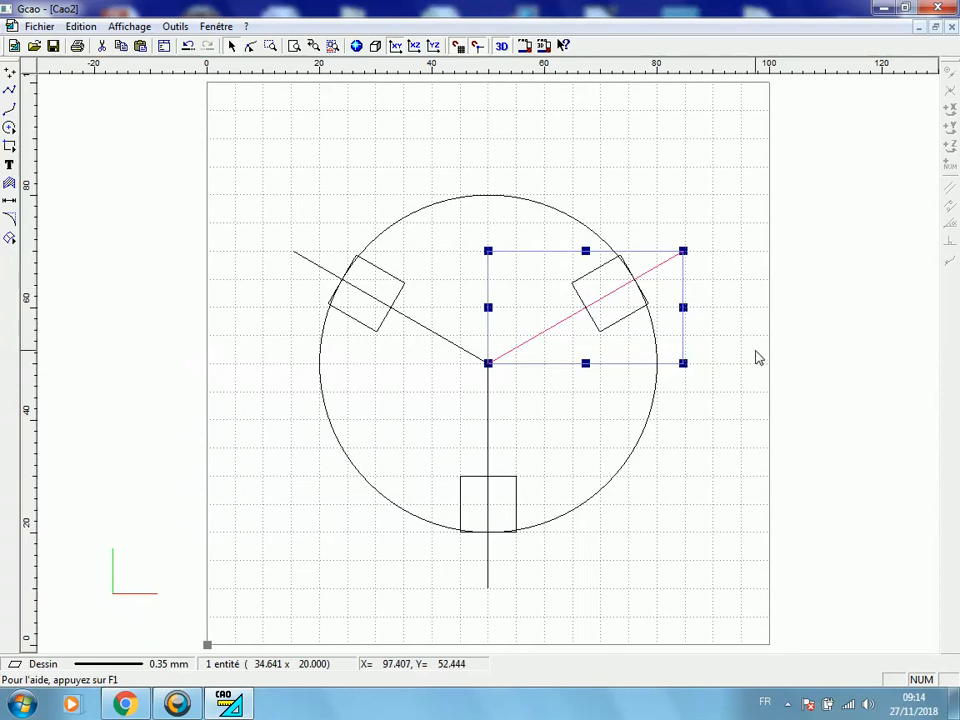
key(Delete)
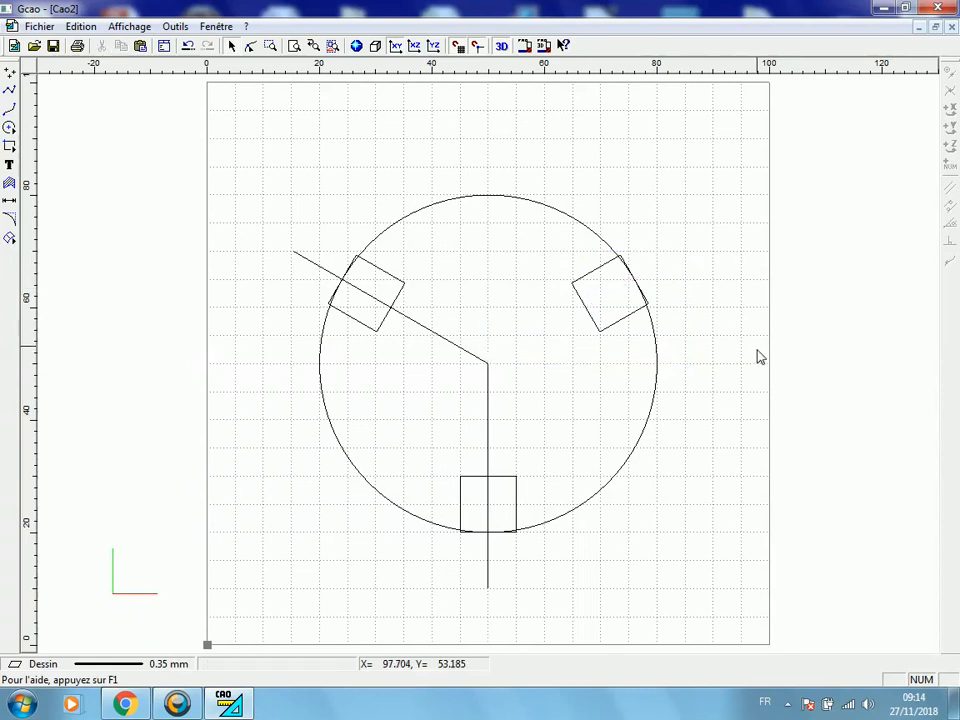
Ungroup the upper-left line-and-square group and delete its slanted line, as well as the vertical line through the lower square
click(305, 261)
right_click(305, 258)
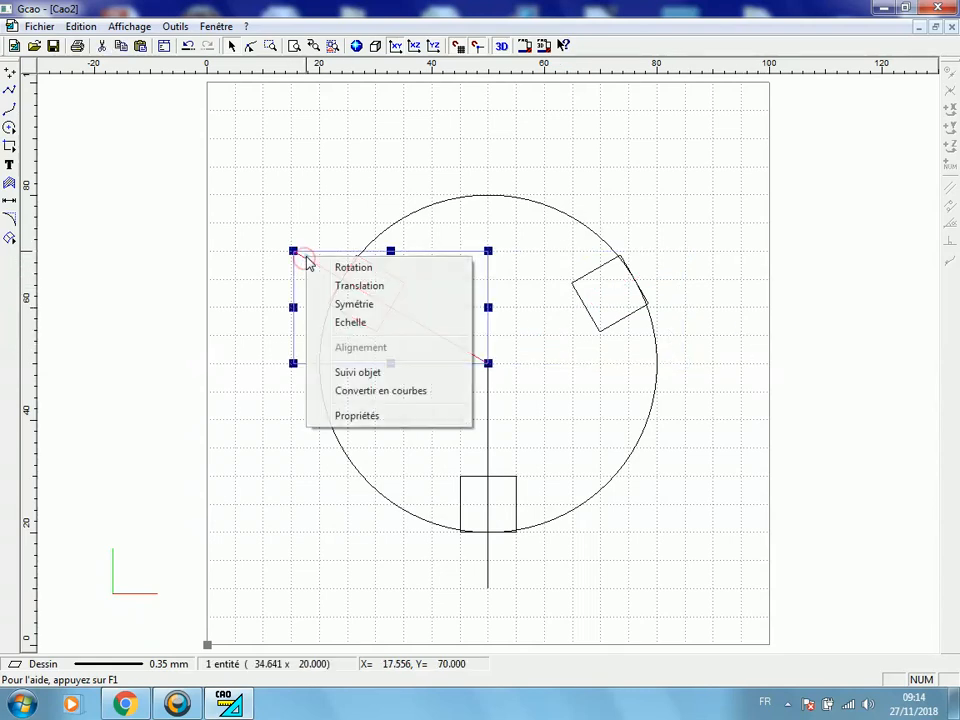
click(80, 26)
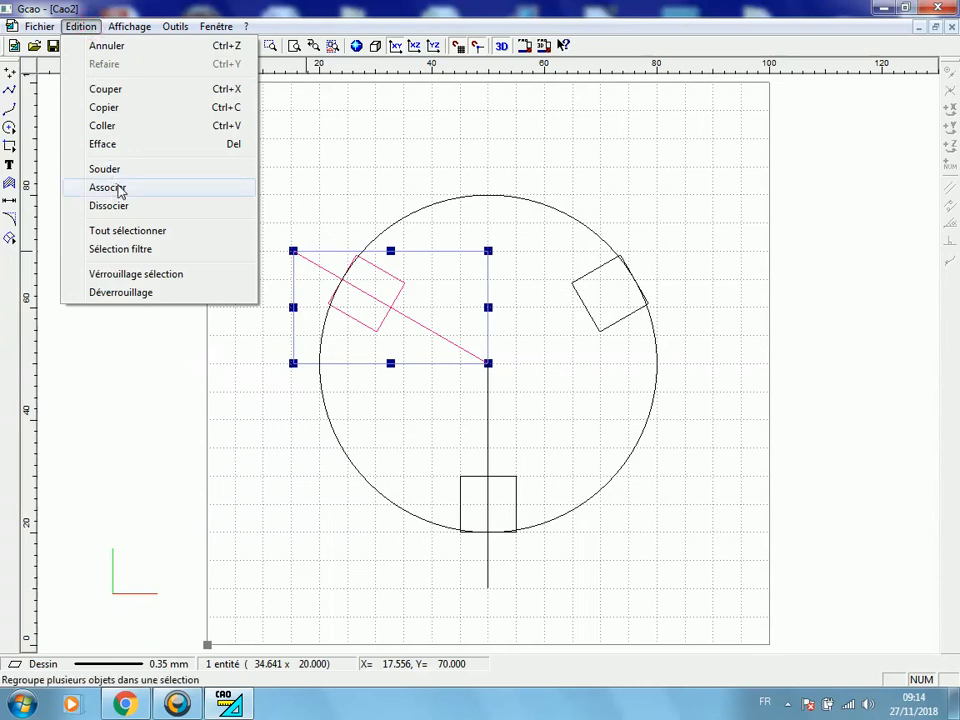
click(118, 206)
click(268, 253)
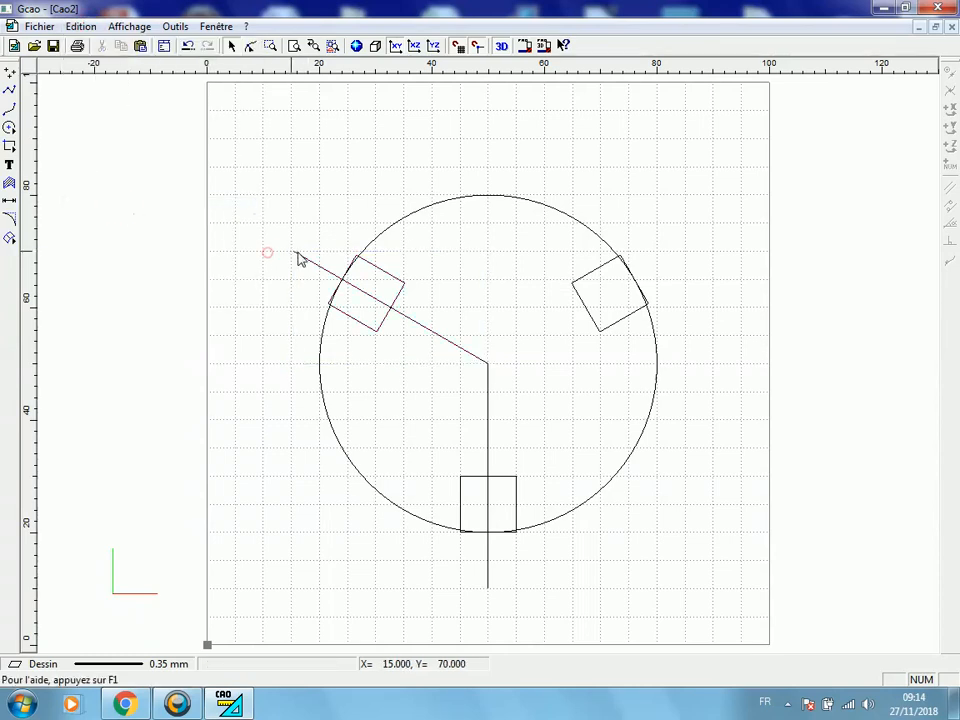
click(297, 252)
key(Delete)
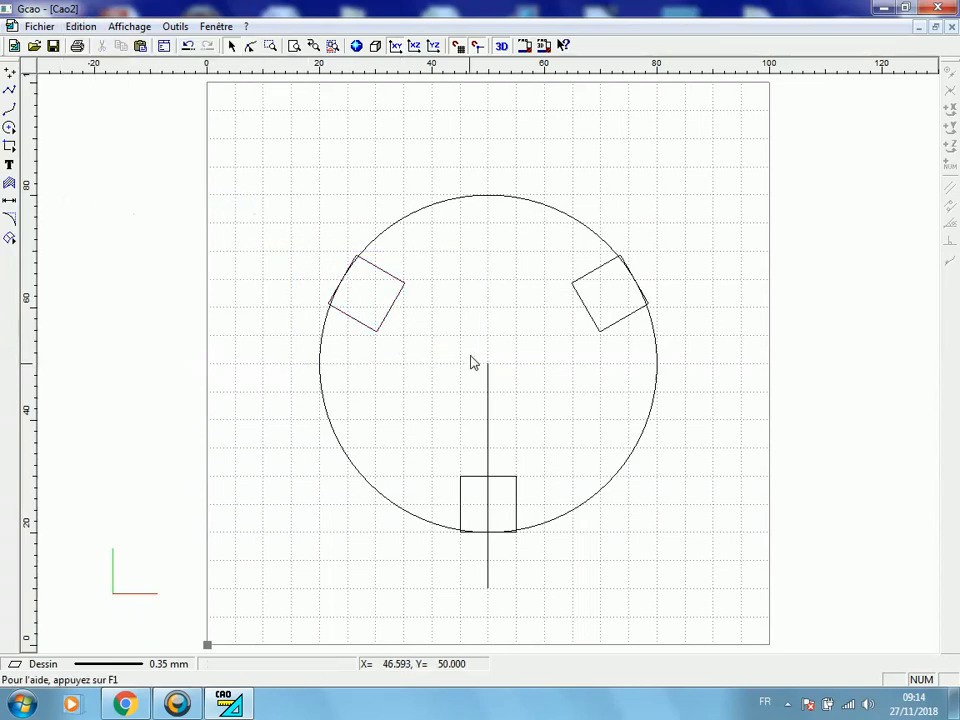
click(490, 388)
key(Delete)
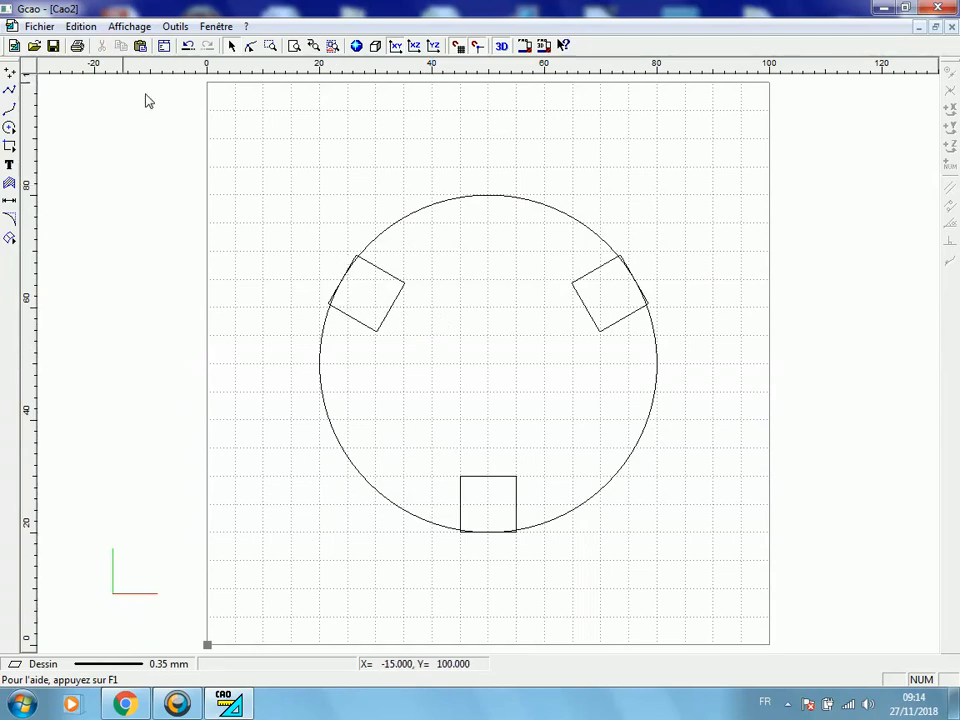
Draw a circle about 28 mm in diameter centred at X 50, Y 50 inside the large circle
click(9, 127)
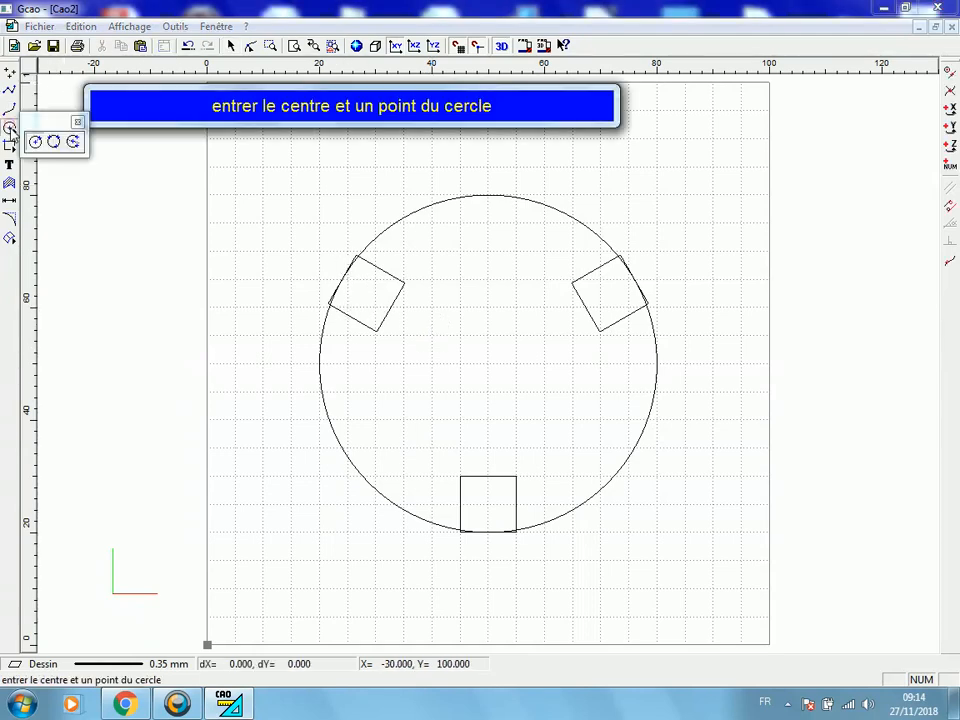
click(489, 363)
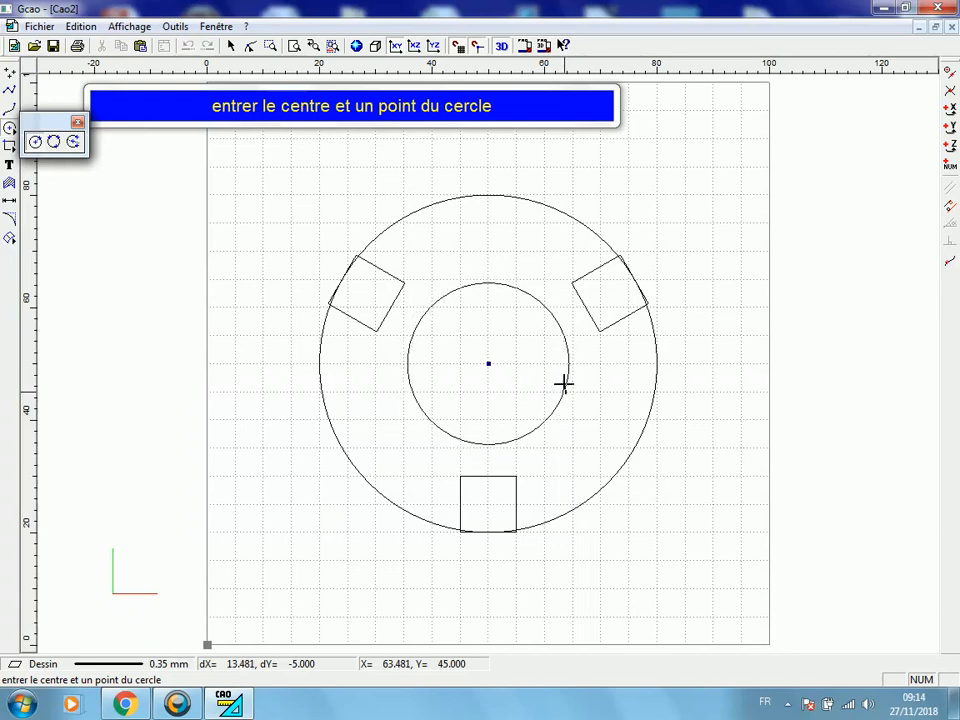
click(563, 382)
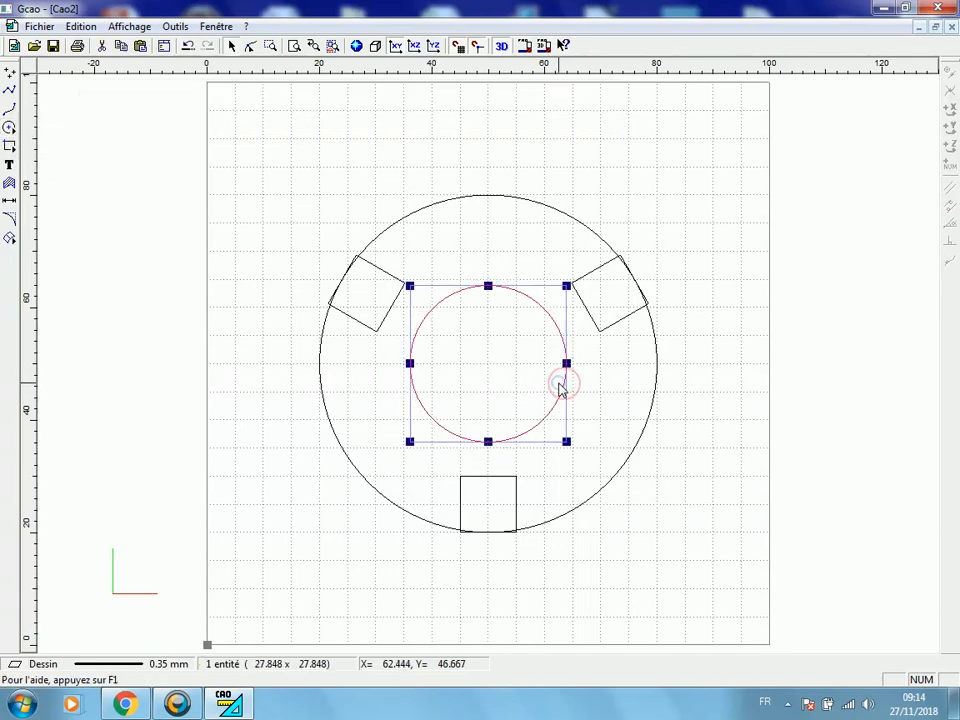
Set the inner circle's selection origin to its centre, its position to X 50, Y 50 and its dimensions to 31 by 31 mm
right_click(589, 433)
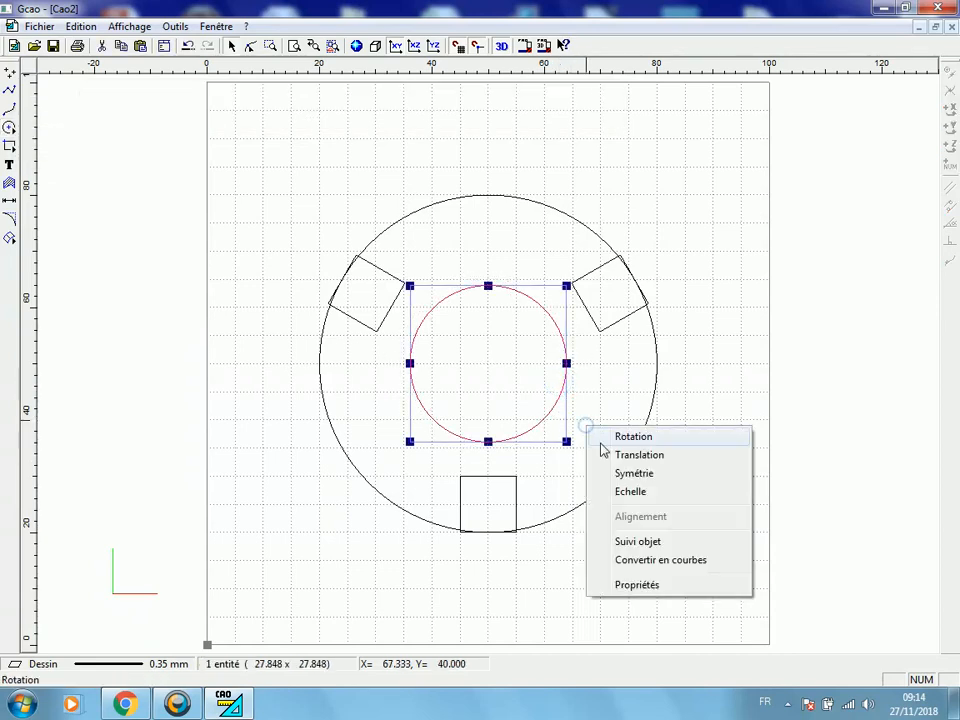
click(636, 585)
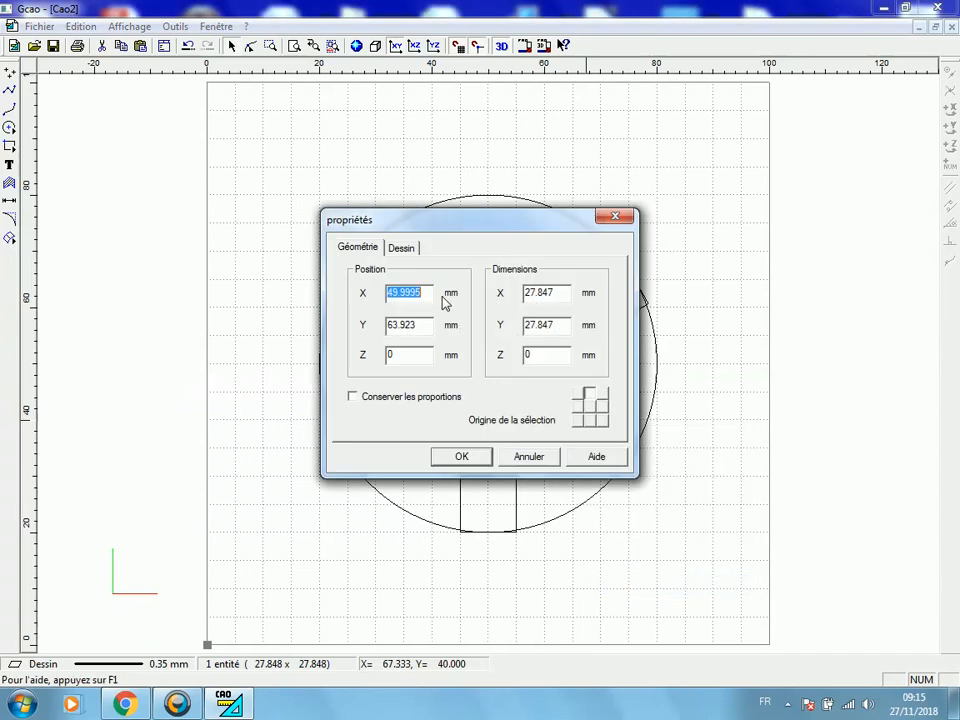
click(591, 407)
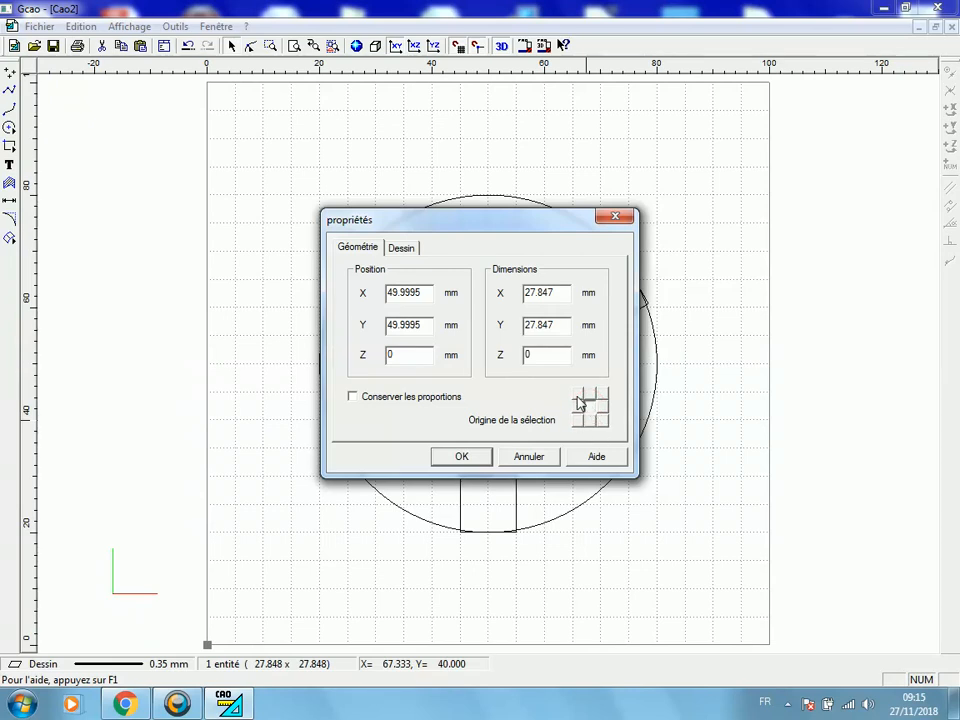
double_click(432, 300)
text(50)
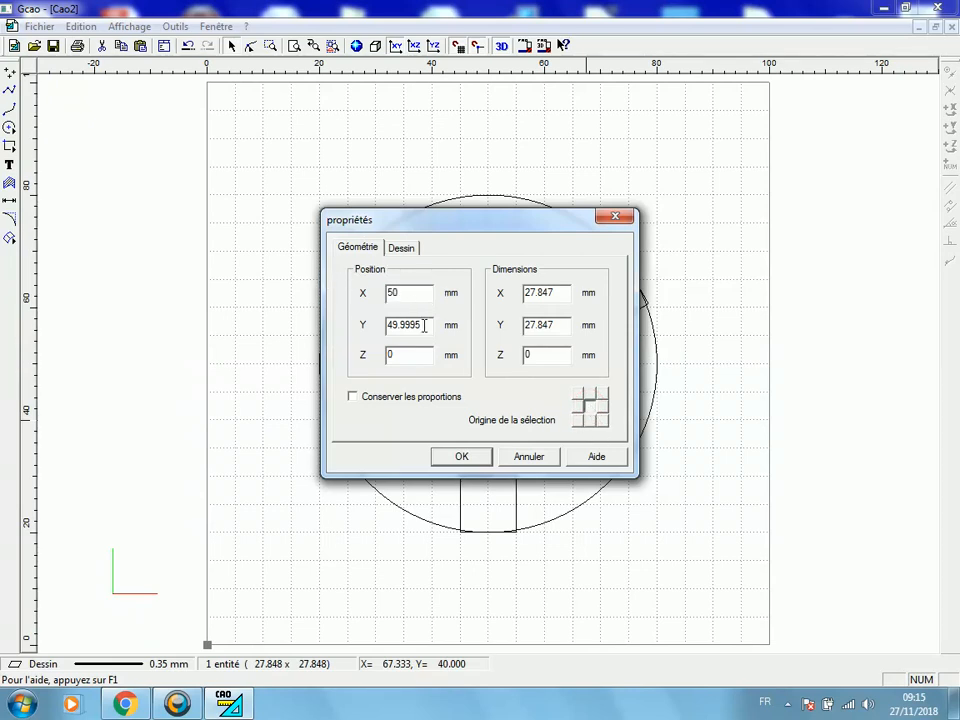
key(Tab)
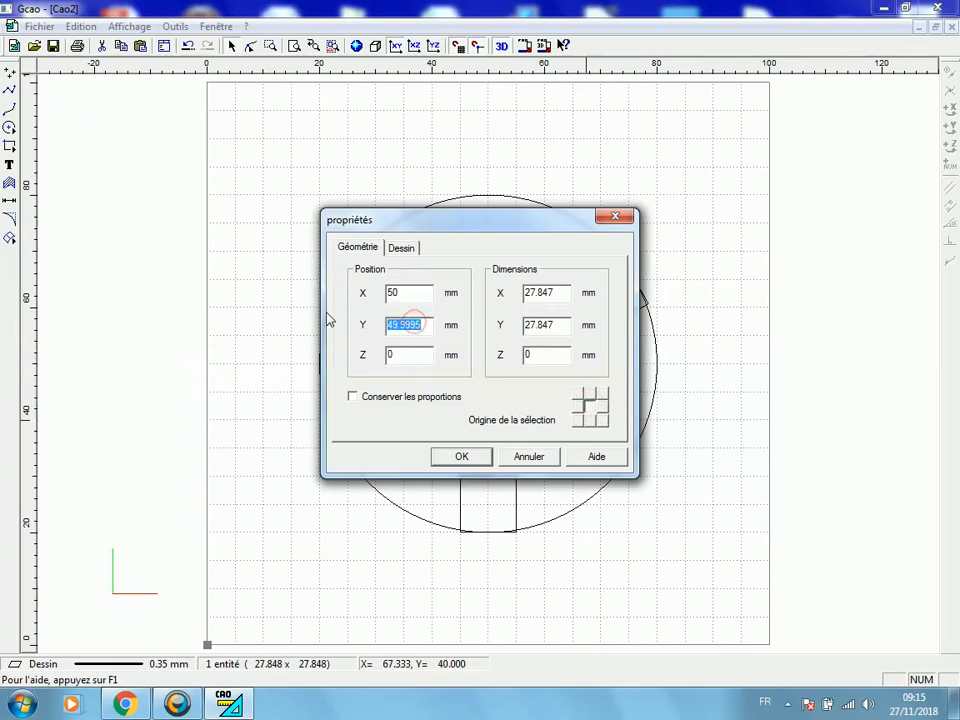
text(50)
drag(563, 297, 495, 293)
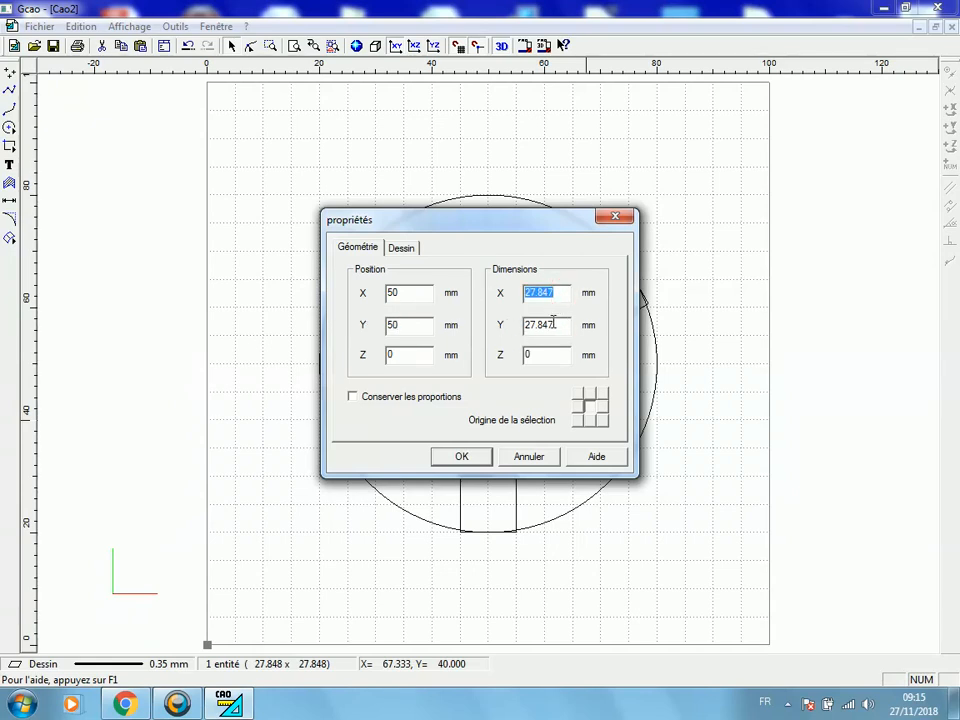
text(31)
drag(556, 325, 448, 322)
text(3)
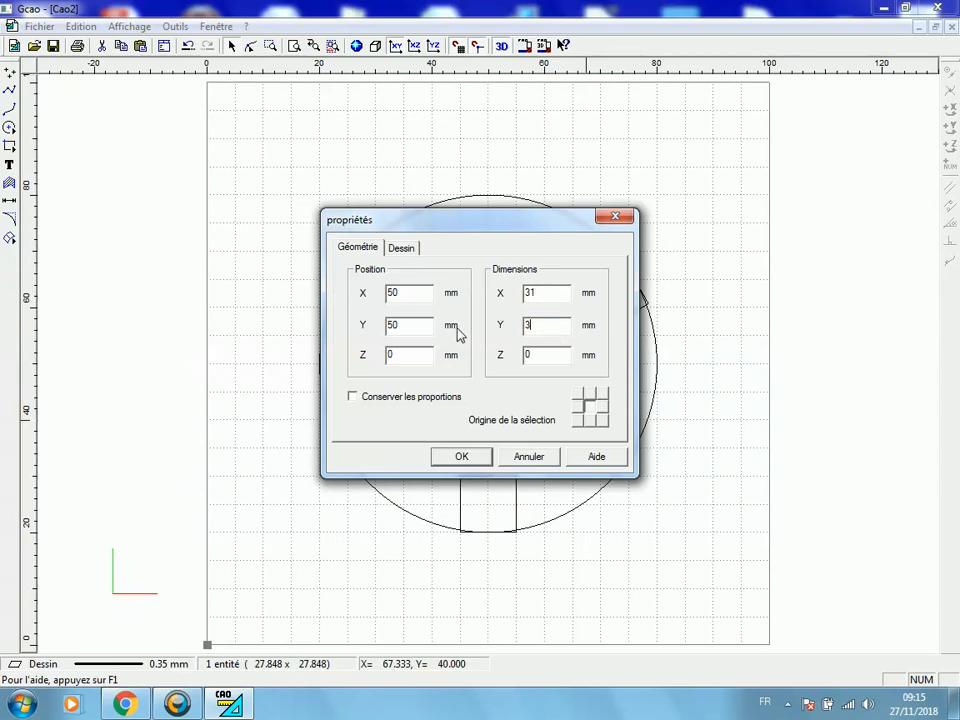
click(461, 455)
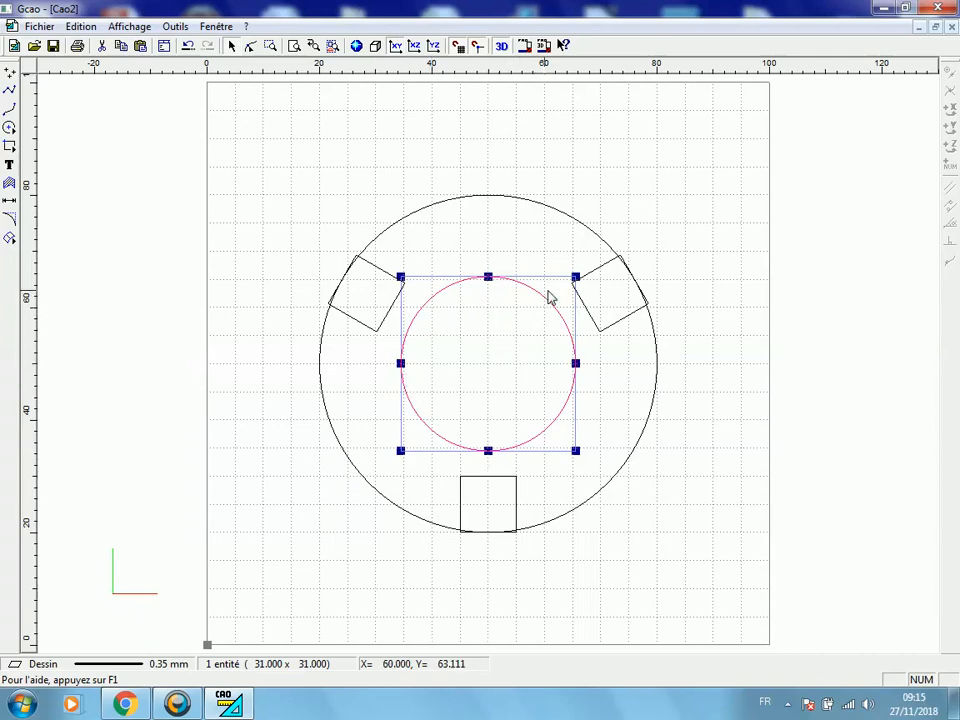
click(710, 328)
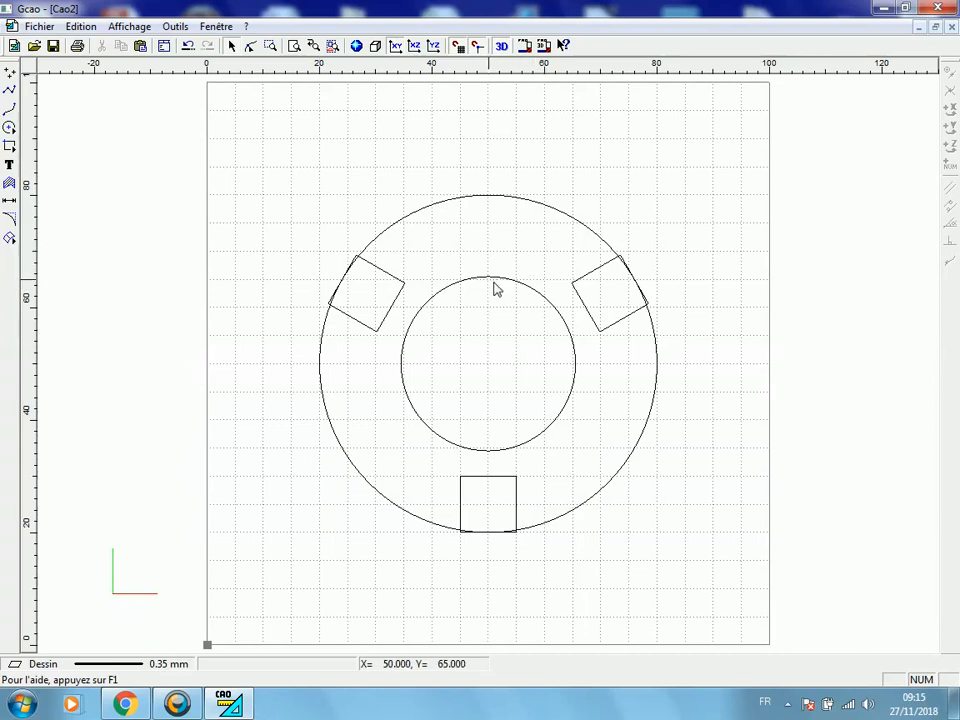
Draw a 10 by 15 mm rectangle from X 55, Y 45 to X 45, Y 60 inside the inner circle
click(10, 147)
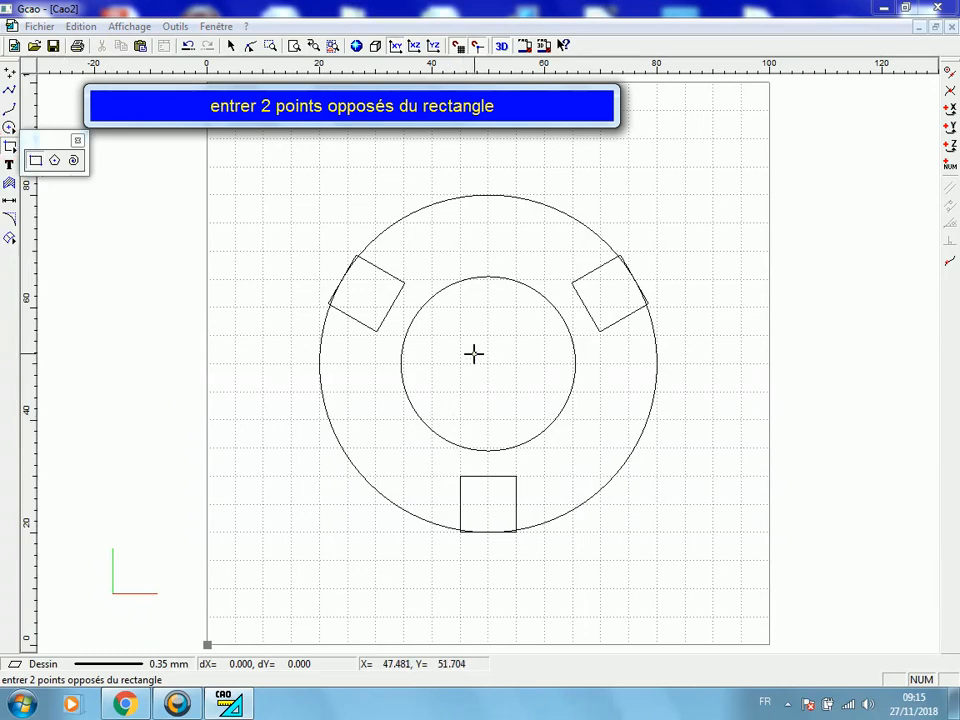
click(516, 391)
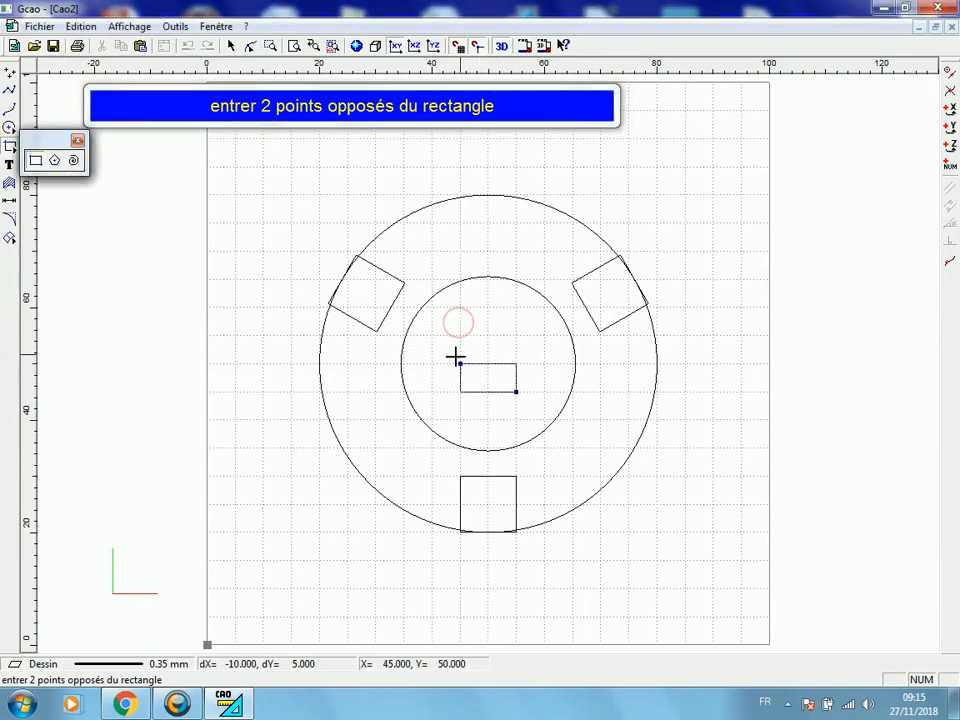
click(459, 307)
Set the central rectangle's Y position to 50 mm and its dimensions to 25 by 25 mm
right_click(453, 333)
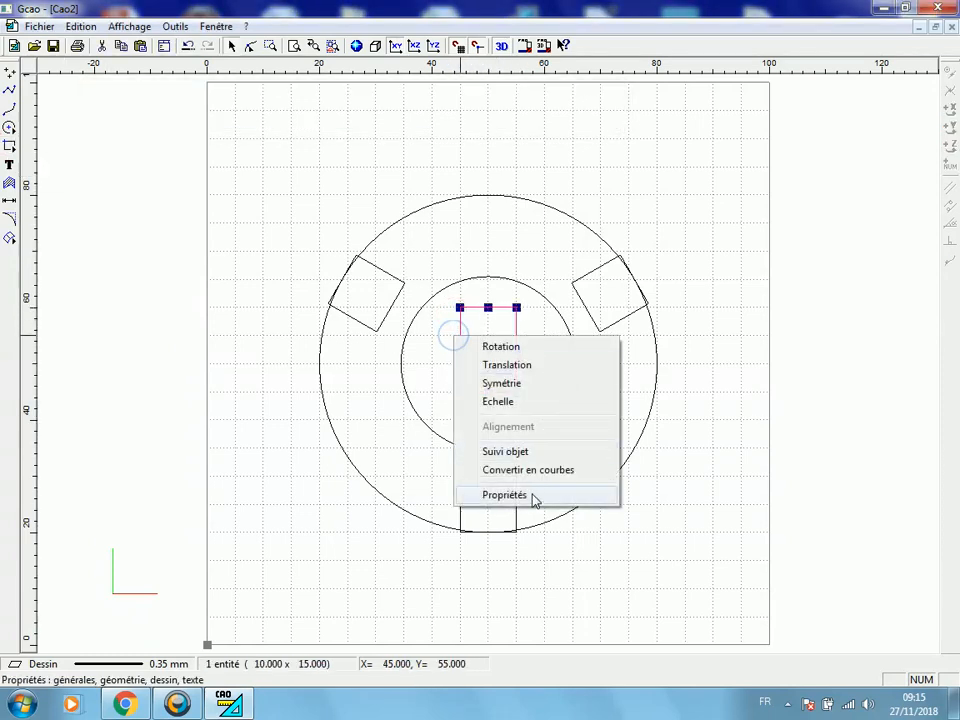
click(536, 497)
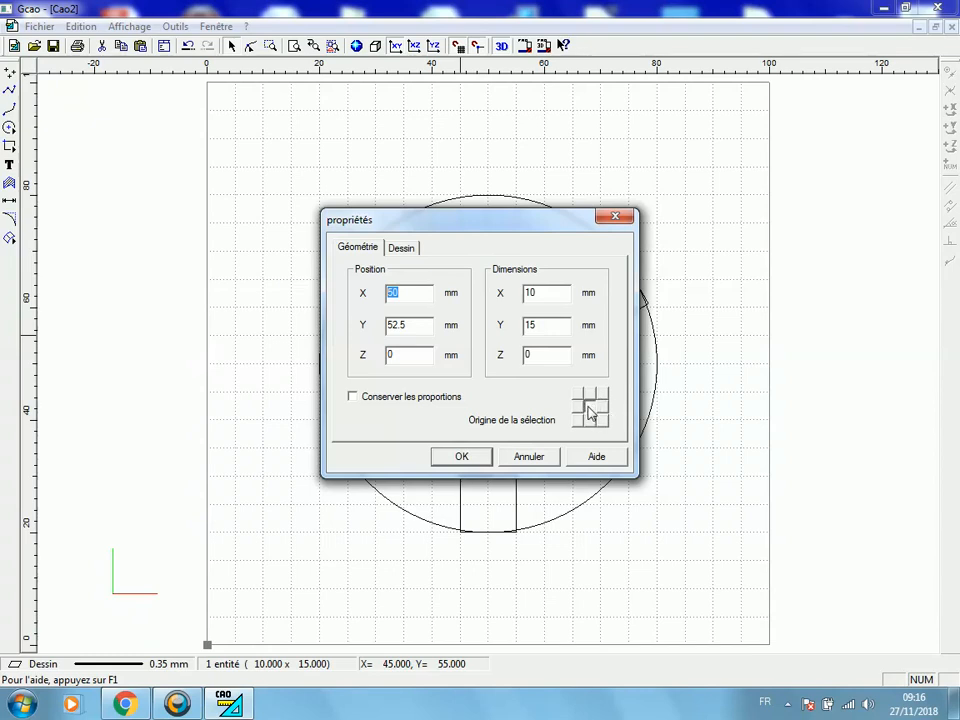
double_click(408, 325)
text(50)
double_click(543, 293)
text(25)
double_click(541, 326)
text(25)
click(478, 458)
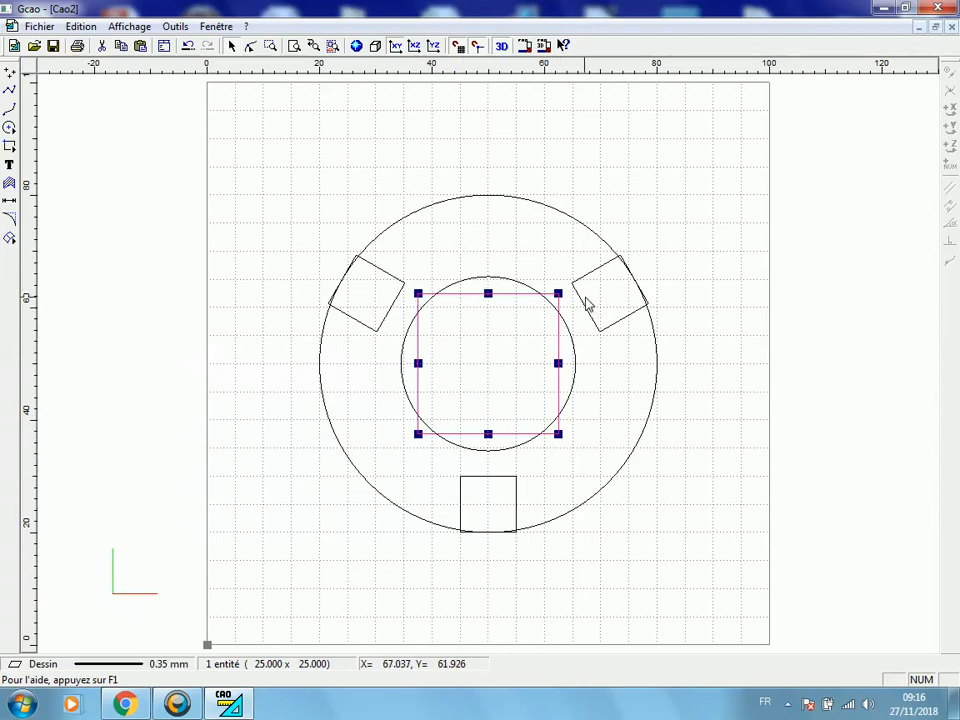
Read the position of the central square's upper-left corner with its selection origin there, leaving the square as it is
right_click(483, 350)
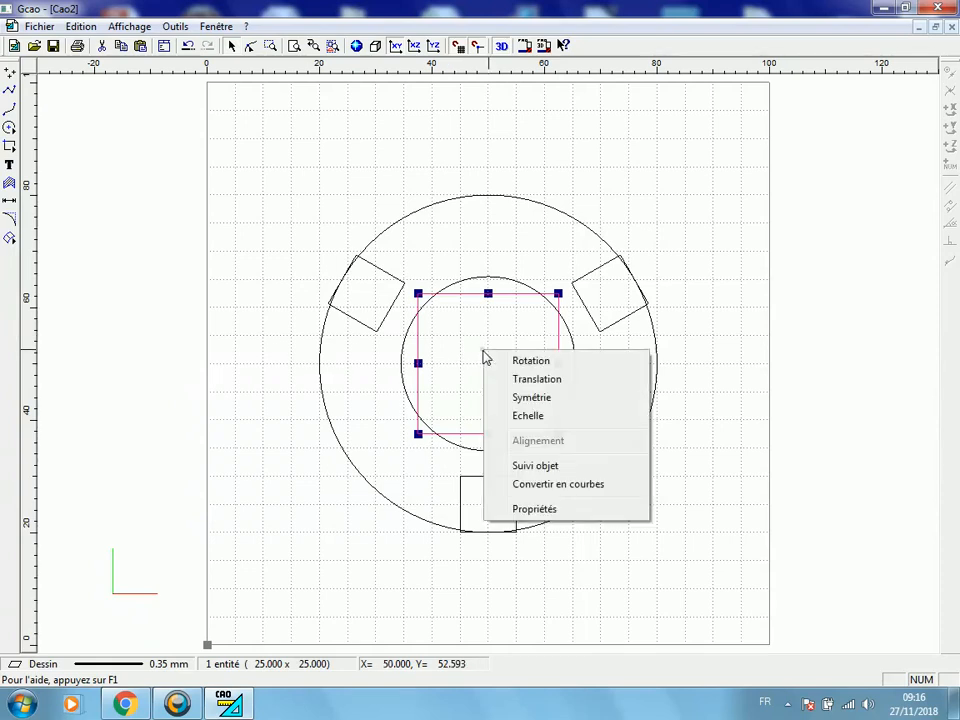
click(560, 509)
drag(520, 232, 858, 257)
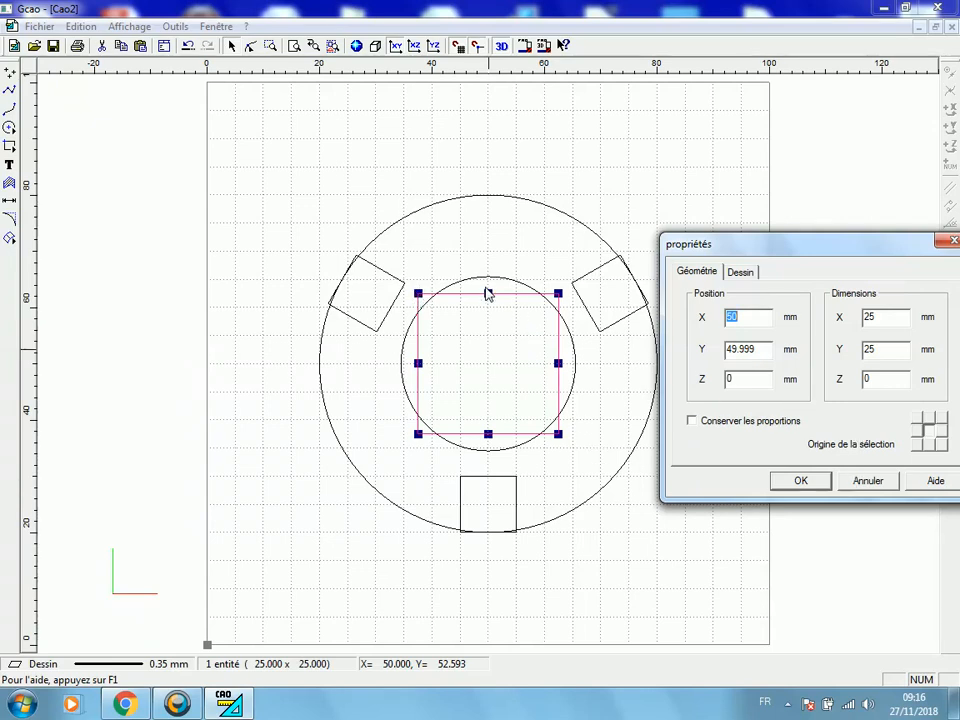
click(919, 420)
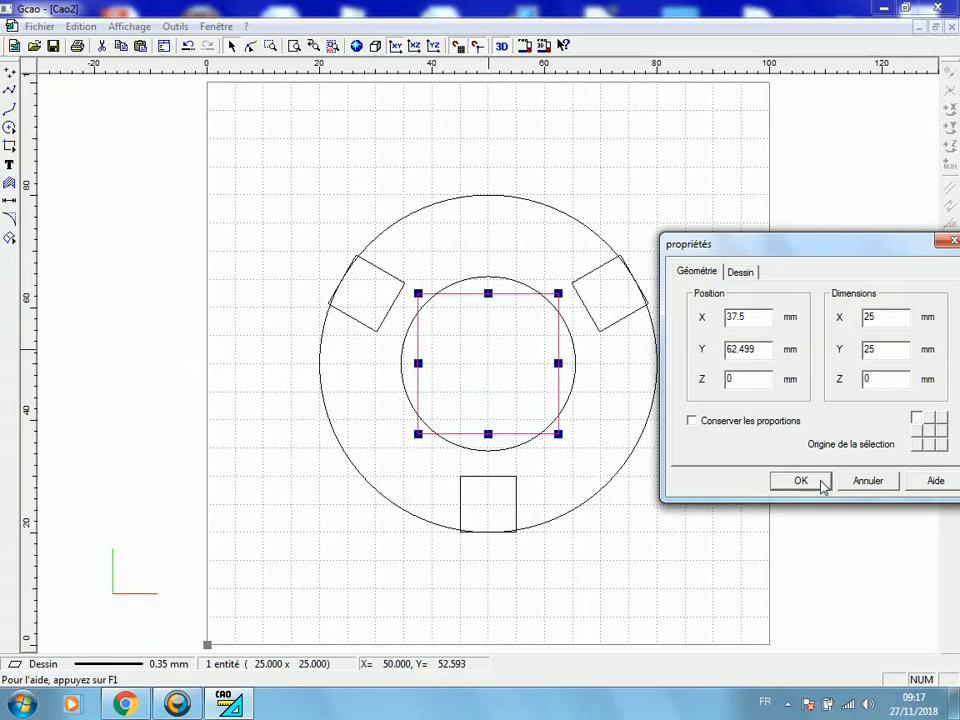
click(866, 483)
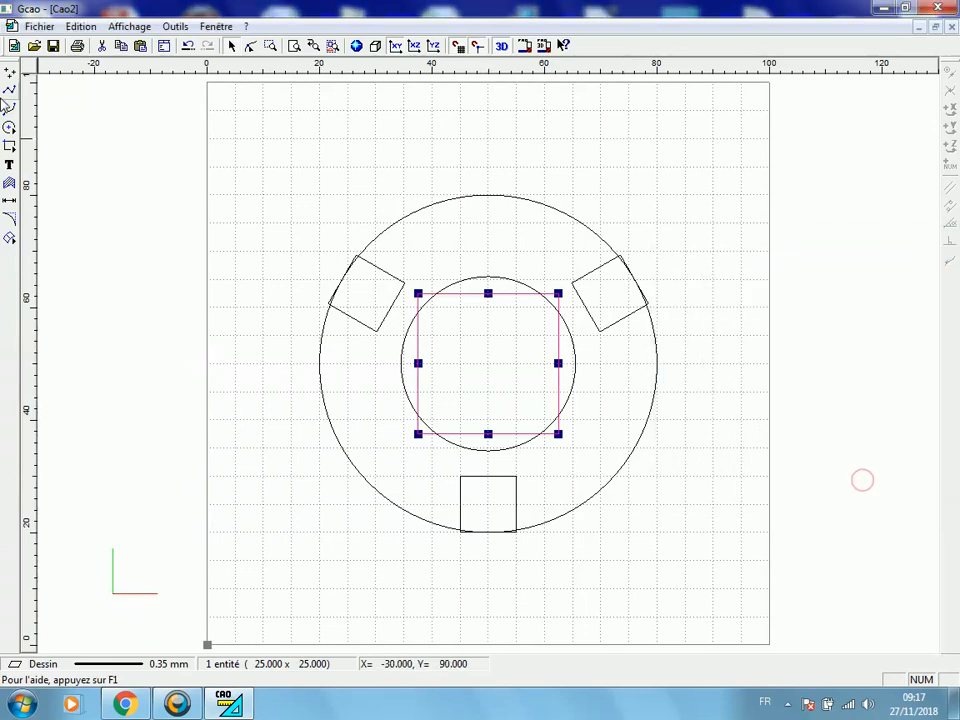
Draw a circle about 6.6 mm in diameter near X 37, Y 68, above the central square's upper-left corner
click(10, 130)
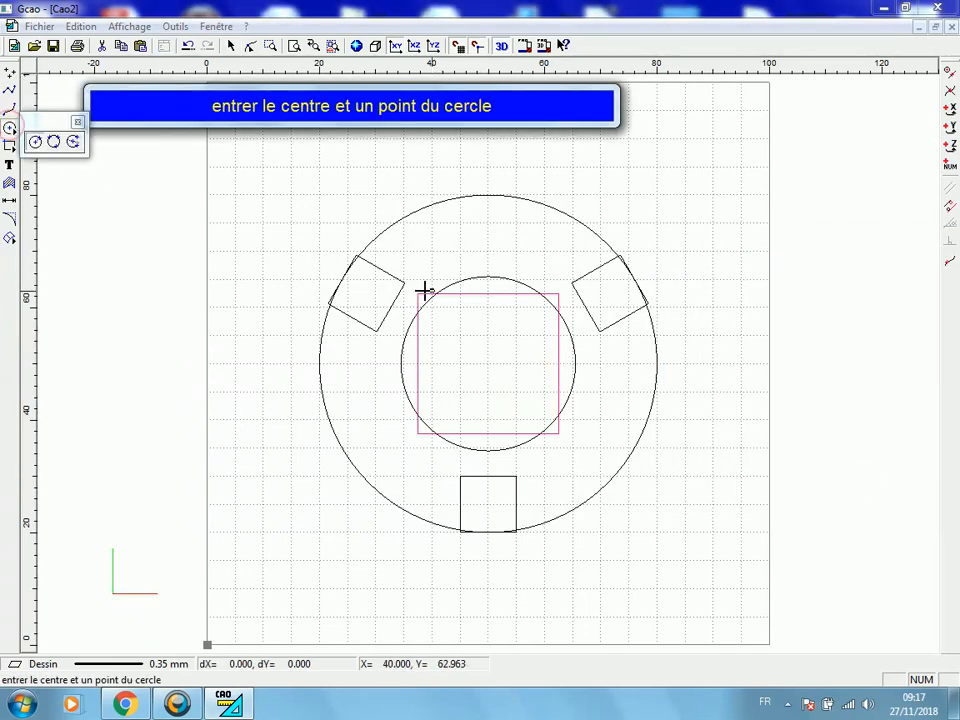
click(415, 259)
click(428, 267)
Set the small new circle's centre position to X 37.5, Y 62.5 mm
right_click(428, 267)
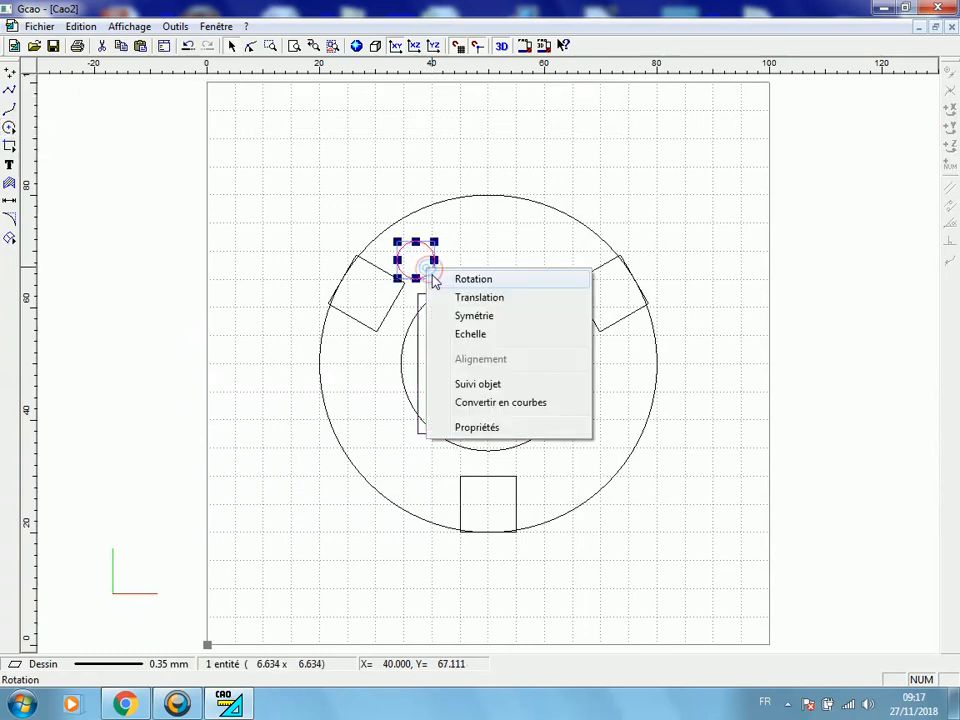
click(475, 427)
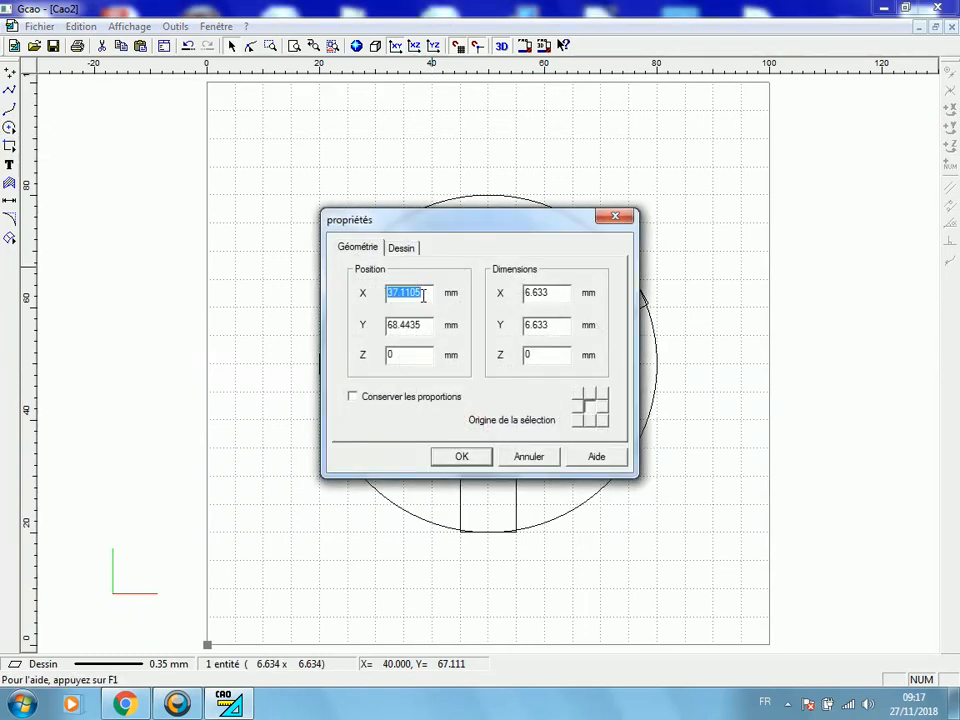
text(37.5)
key(Tab)
text(6)
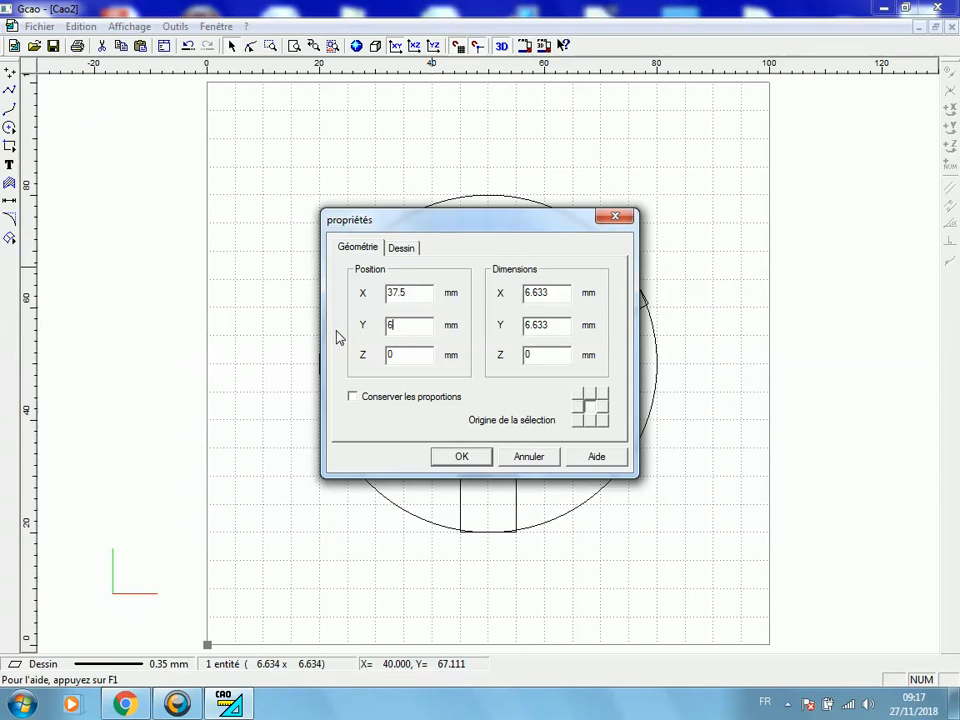
Set the X and Y dimensions of the small circle at the square's upper-left corner to about 2.1 mm
double_click(555, 291)
text(1.2)
key(Tab)
text(1)
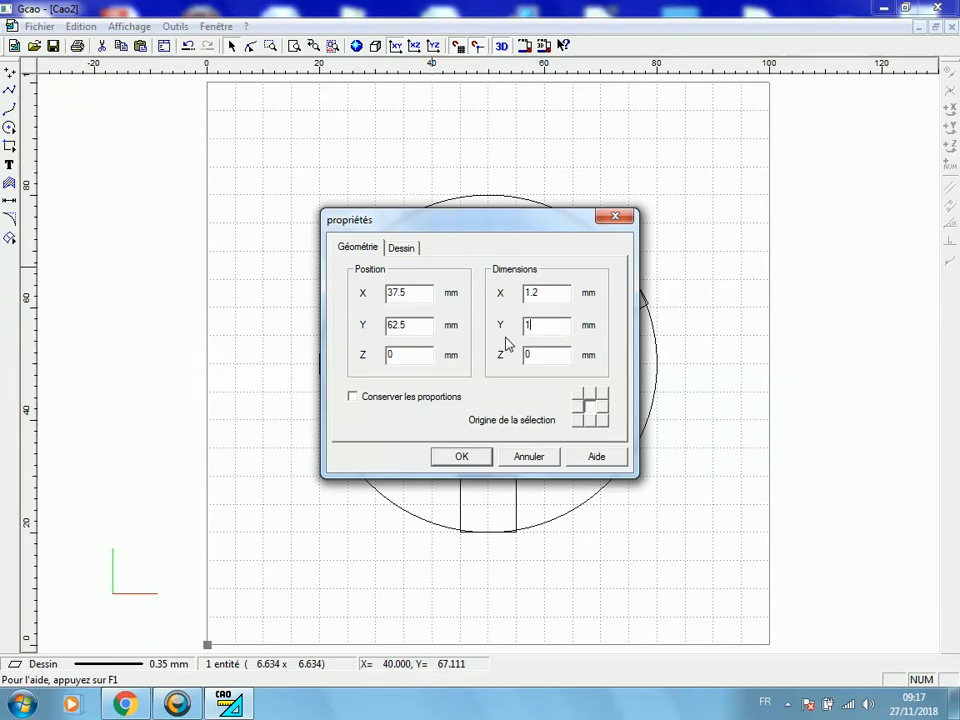
double_click(552, 294)
text(2)
double_click(549, 325)
text(2)
click(458, 457)
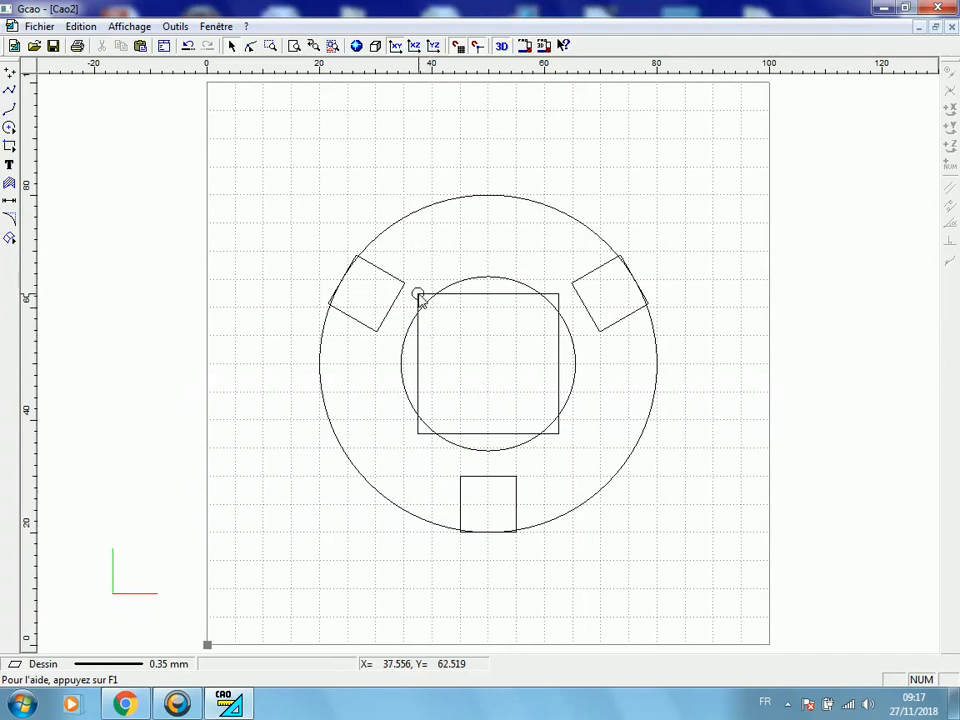
Read the position of the central square's upper-right corner with its selection origin there
click(485, 296)
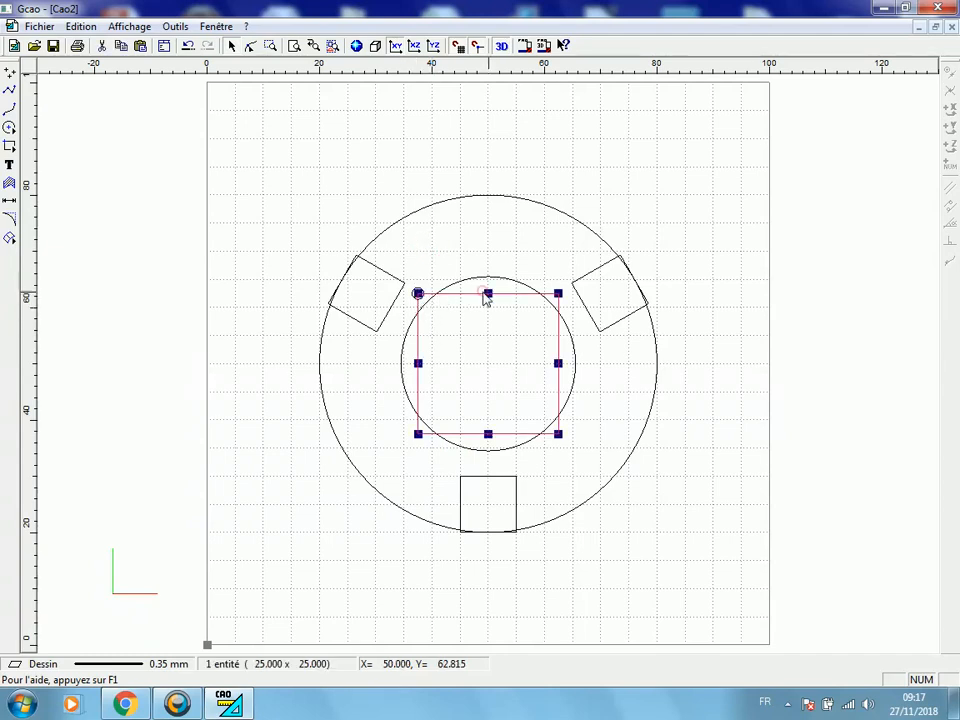
right_click(519, 327)
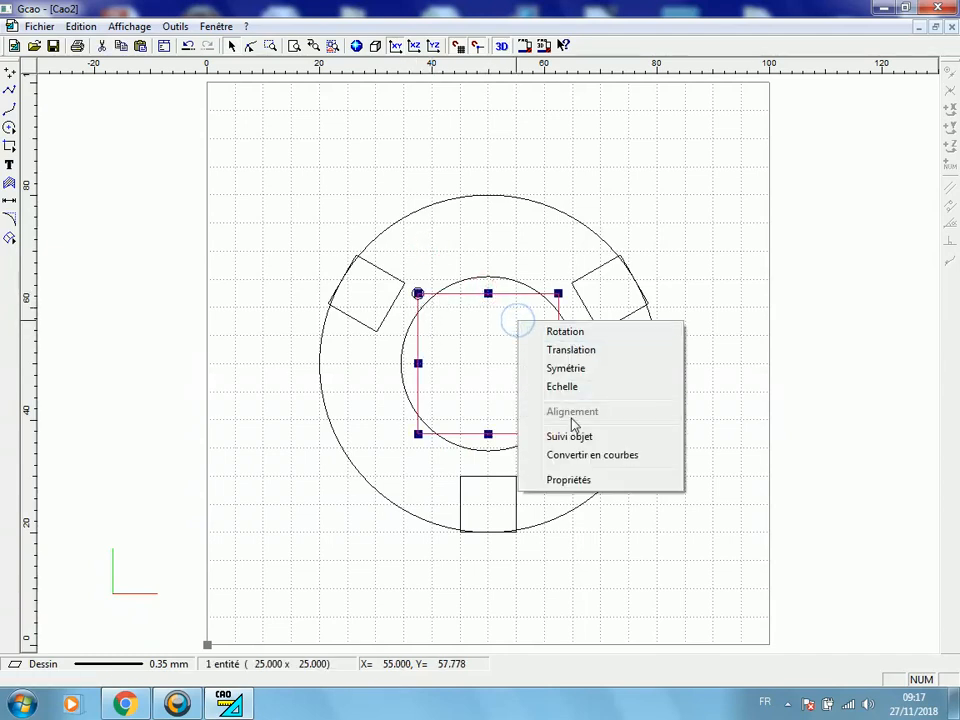
click(570, 481)
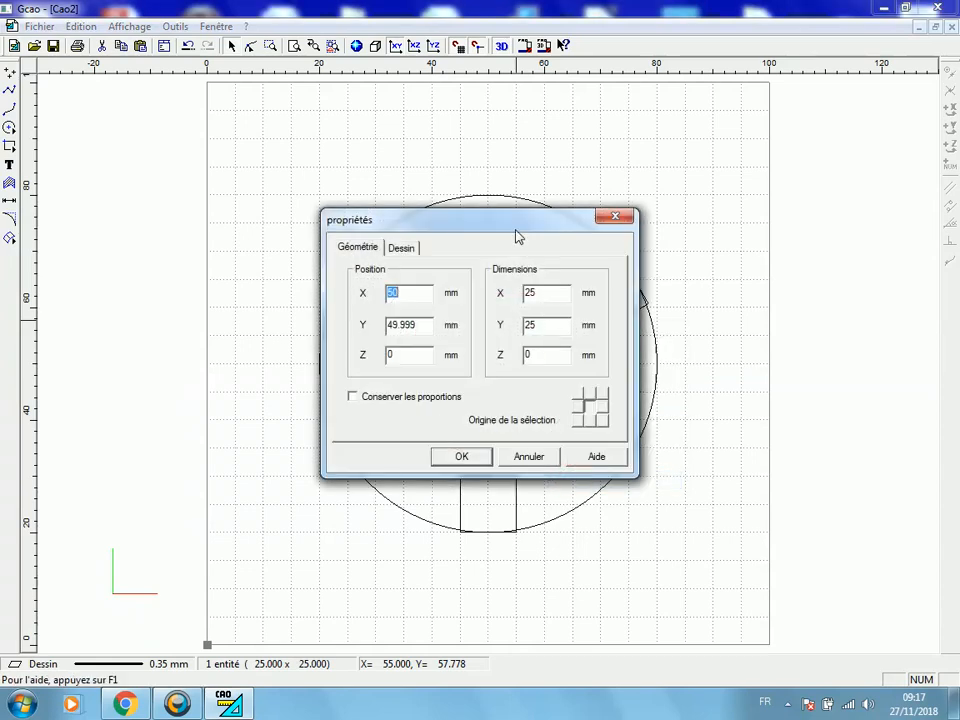
drag(514, 224, 247, 220)
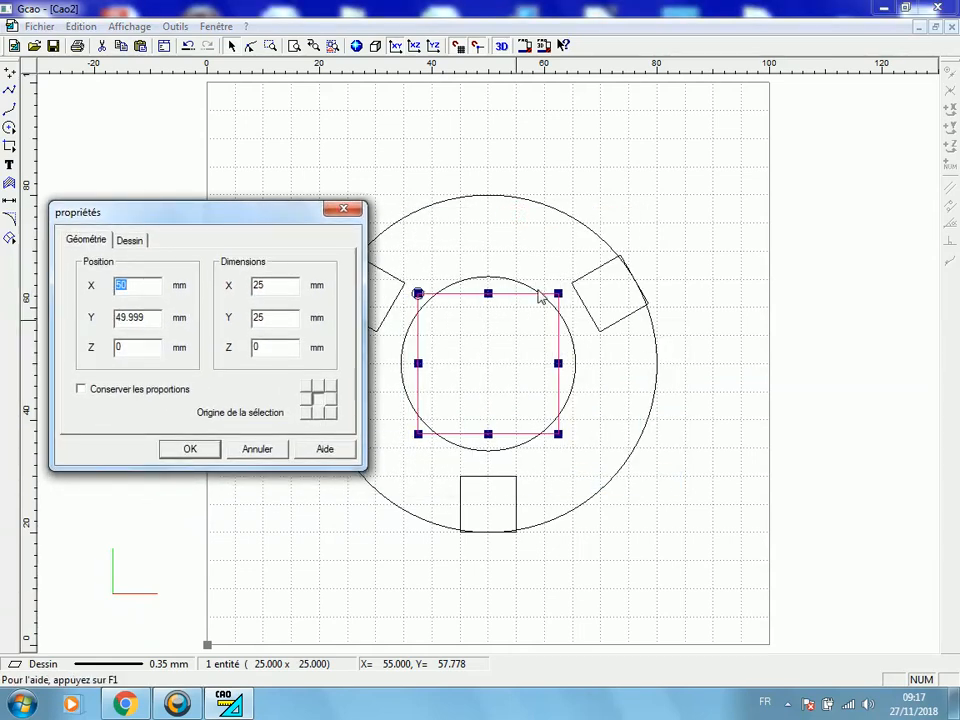
click(330, 393)
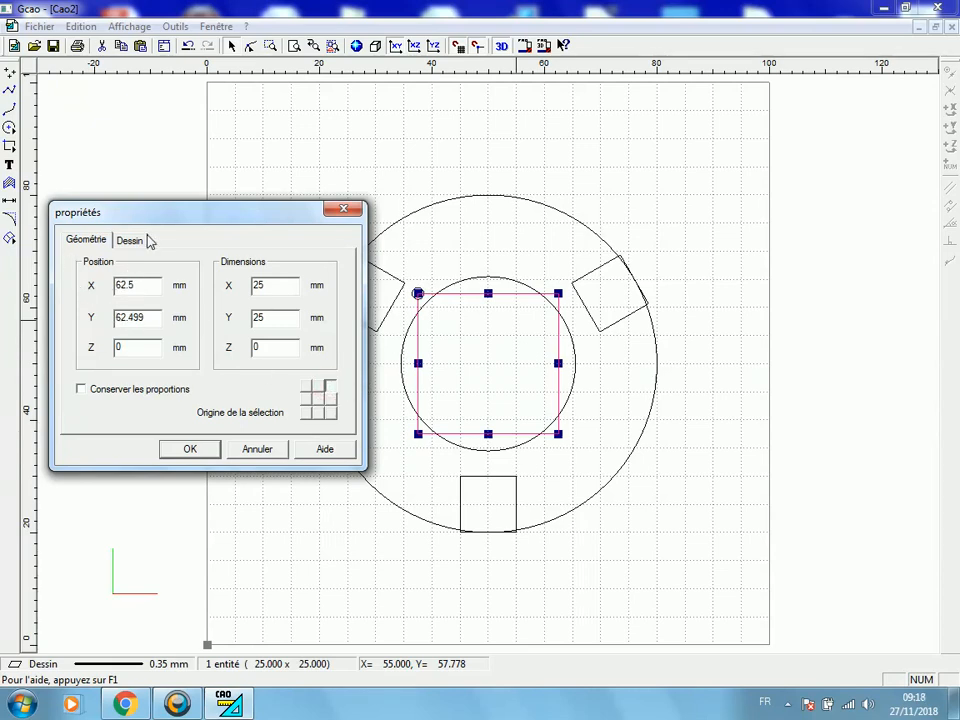
click(190, 449)
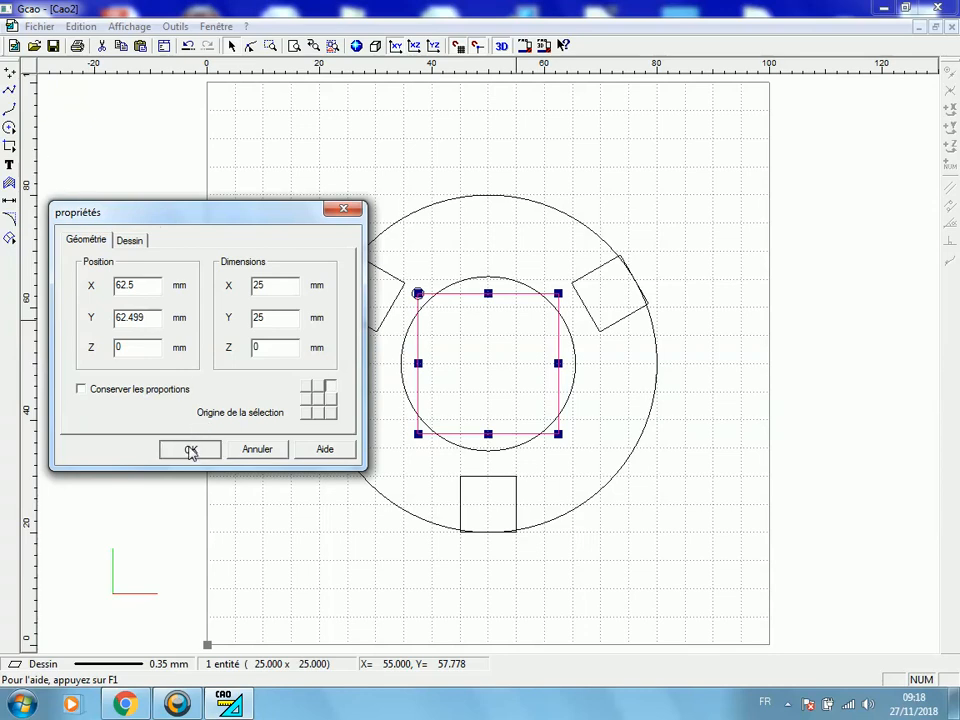
Draw a circle about 5.5 mm in diameter centred at X 60, Y 80 on the upper part of the large circle
click(9, 127)
click(544, 194)
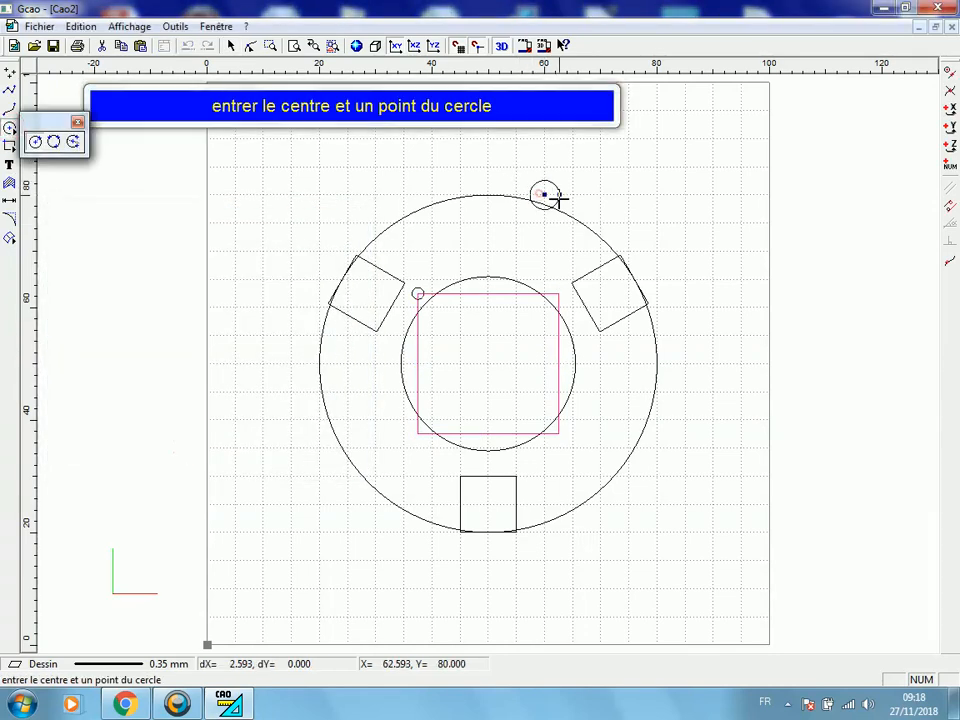
click(559, 201)
Set the second small circle's selection origin to its centre and its position to X 62.5, Y 62.5 mm
right_click(559, 203)
click(611, 364)
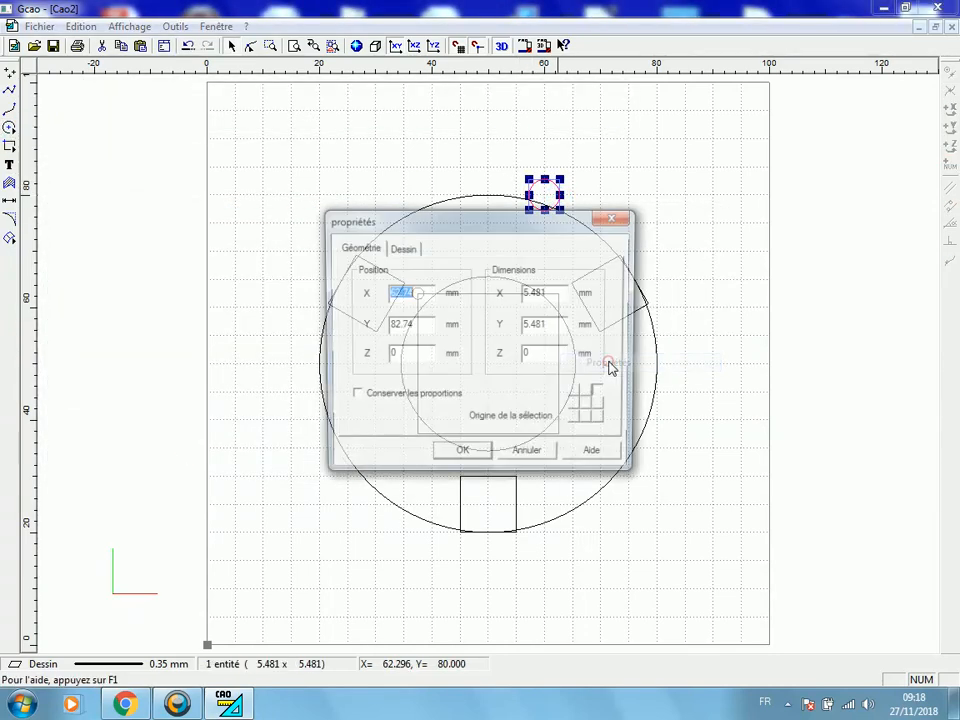
click(590, 413)
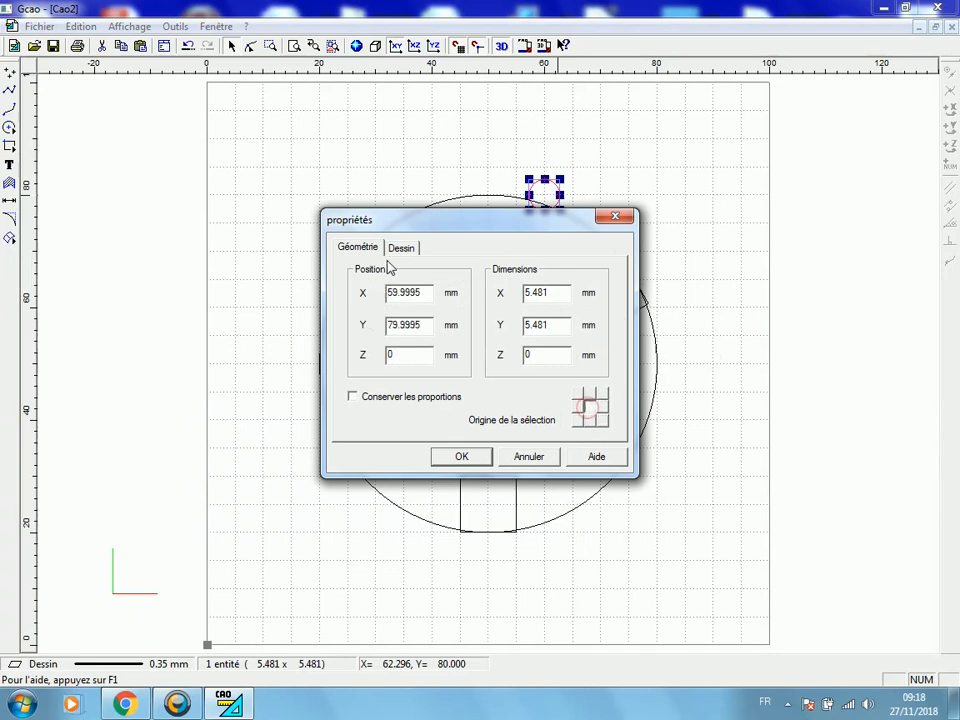
double_click(425, 292)
text(62.5)
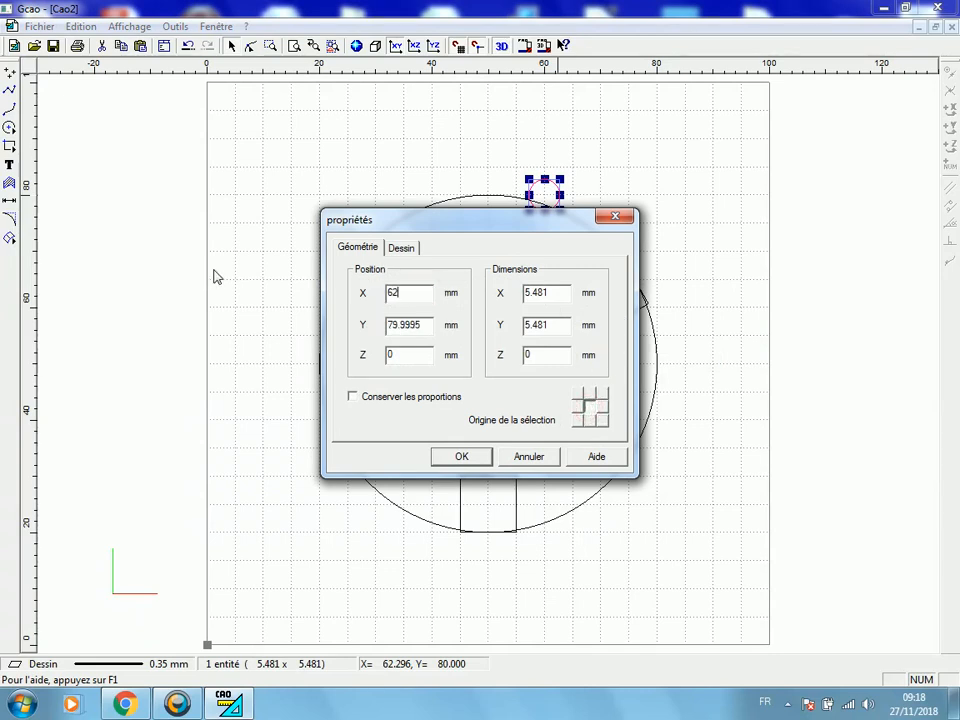
double_click(432, 321)
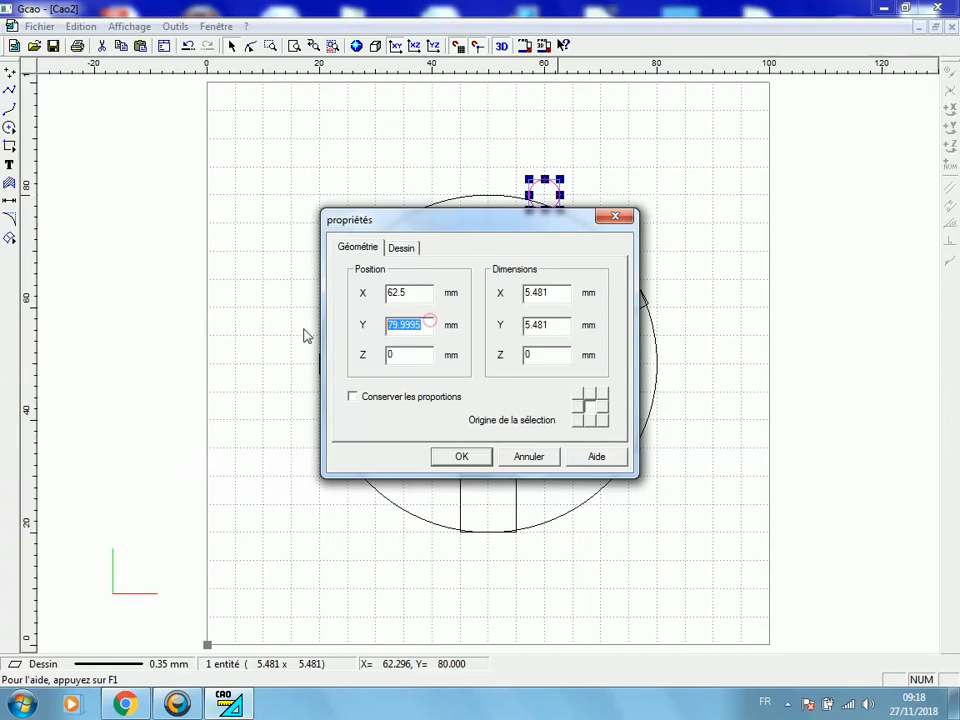
text(6)
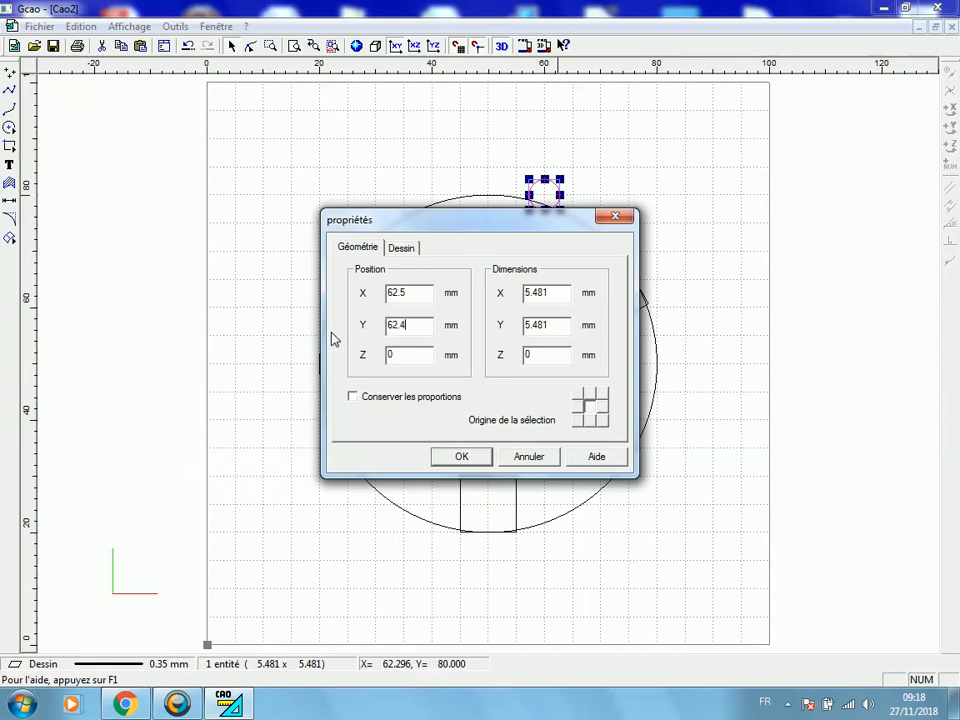
text(2.4)
key(BackSpace)
text(5)
Set the second small circle's dimensions to 2.1 by 2.1 mm
double_click(540, 292)
text(2.1)
double_click(563, 326)
text(2)
click(445, 456)
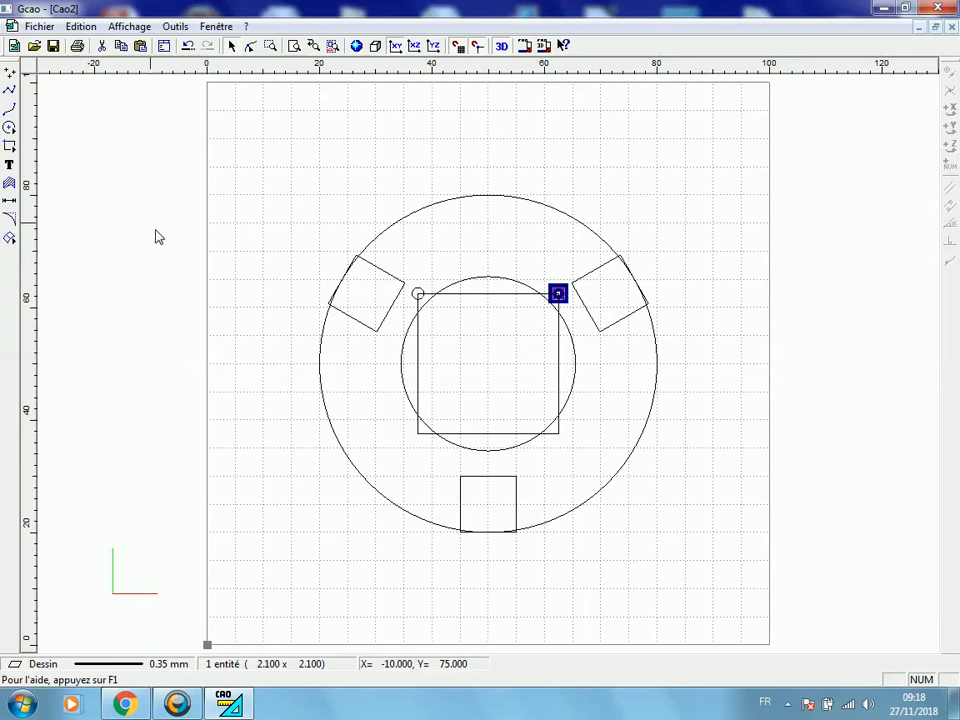
Duplicate the small circle at the square's upper-right corner and move the copy straight down onto the lower-right corner
key(ctrl+v)
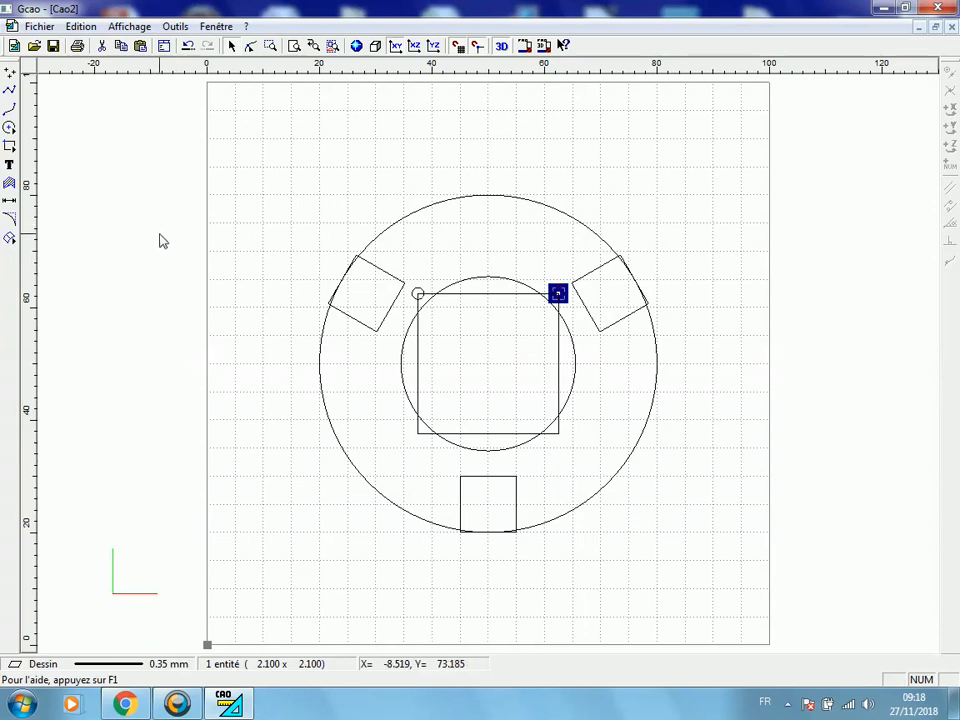
key(Down)
key(Down)
key(Down)
key(Down)
key(Down)
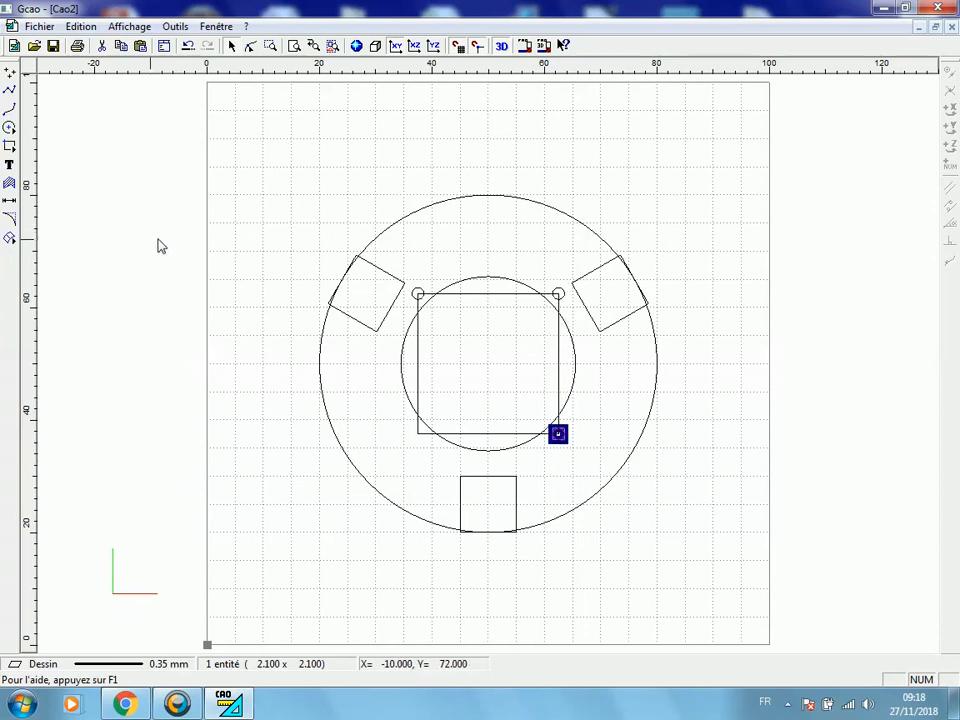
Duplicate the small circle at the square's upper-left corner and move the copy straight down onto the lower-left corner
shift+click(412, 318)
click(445, 204)
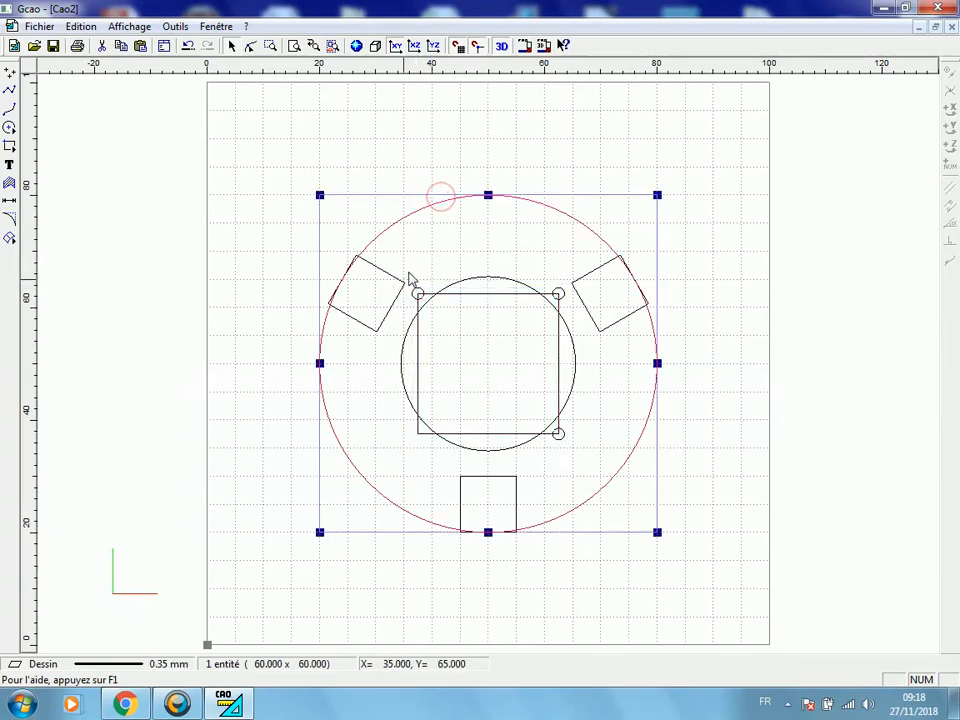
click(419, 294)
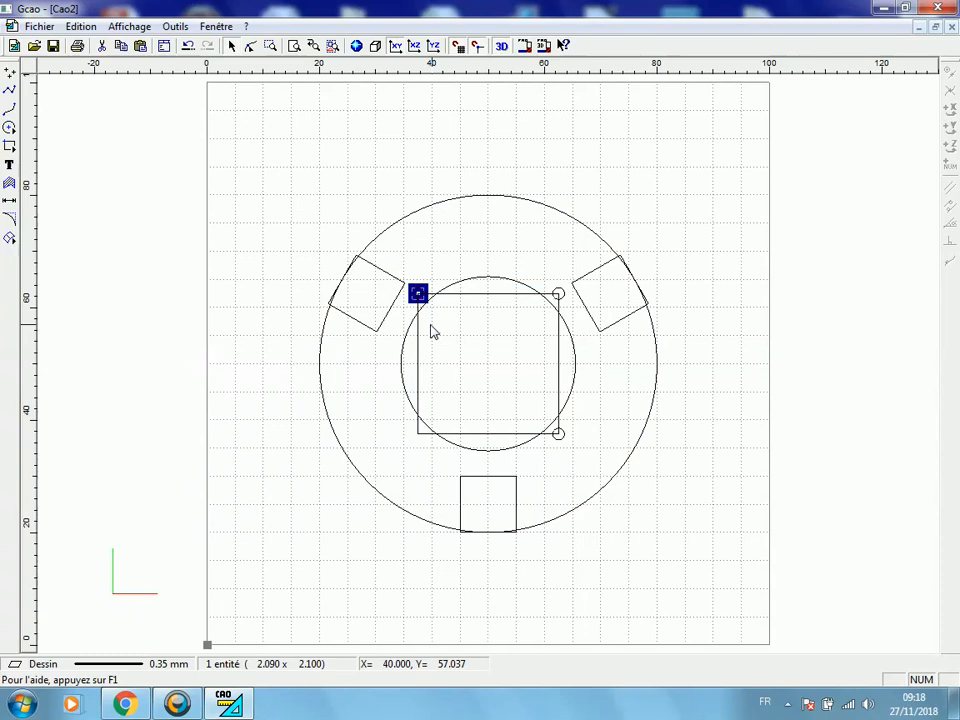
key(Down)
key(Down)
key(Down)
key(Down)
key(Down)
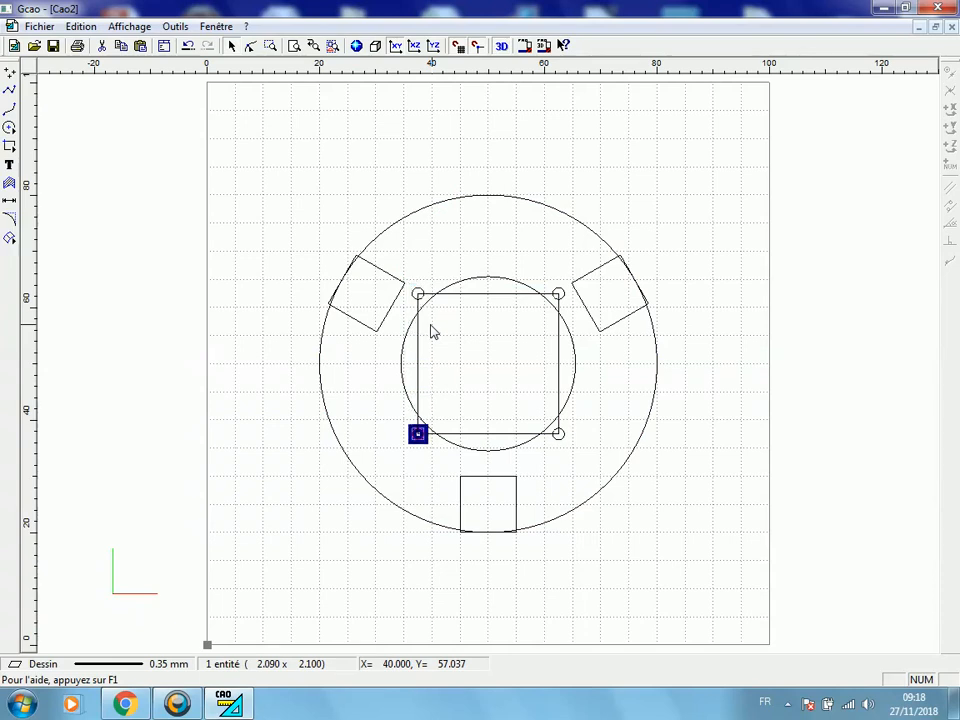
Delete the central 25 mm construction square, keeping the four small corner circles
click(488, 155)
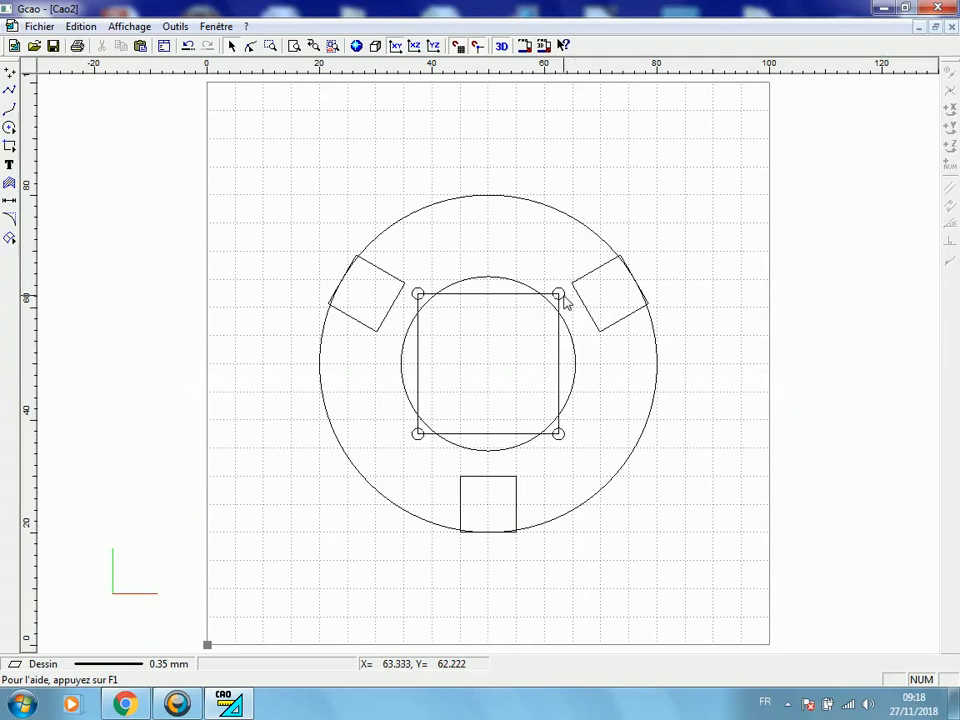
click(502, 297)
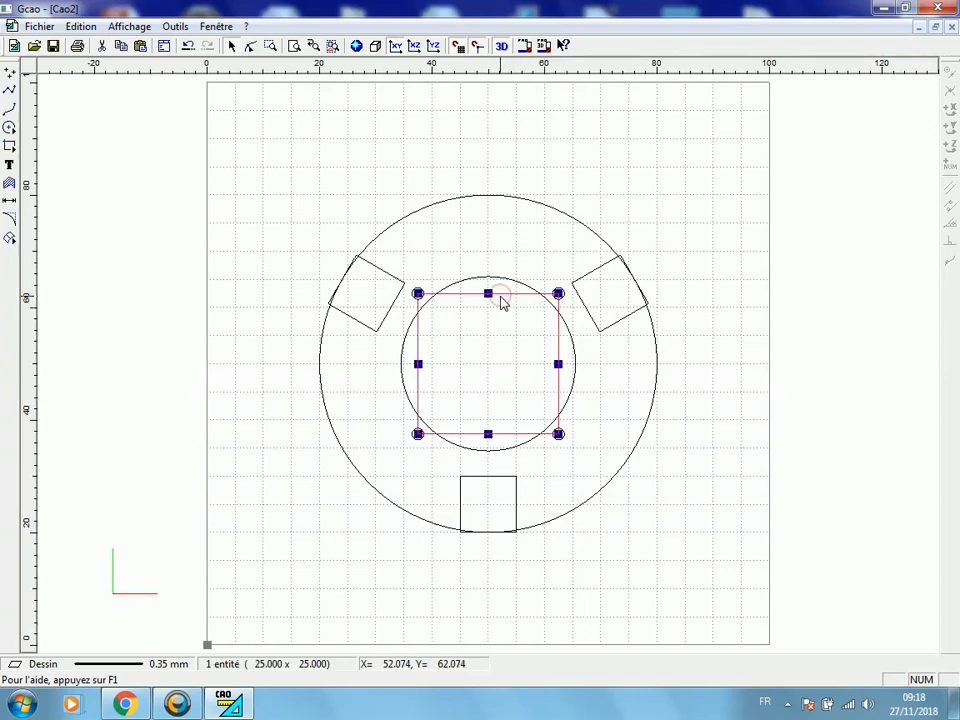
key(Delete)
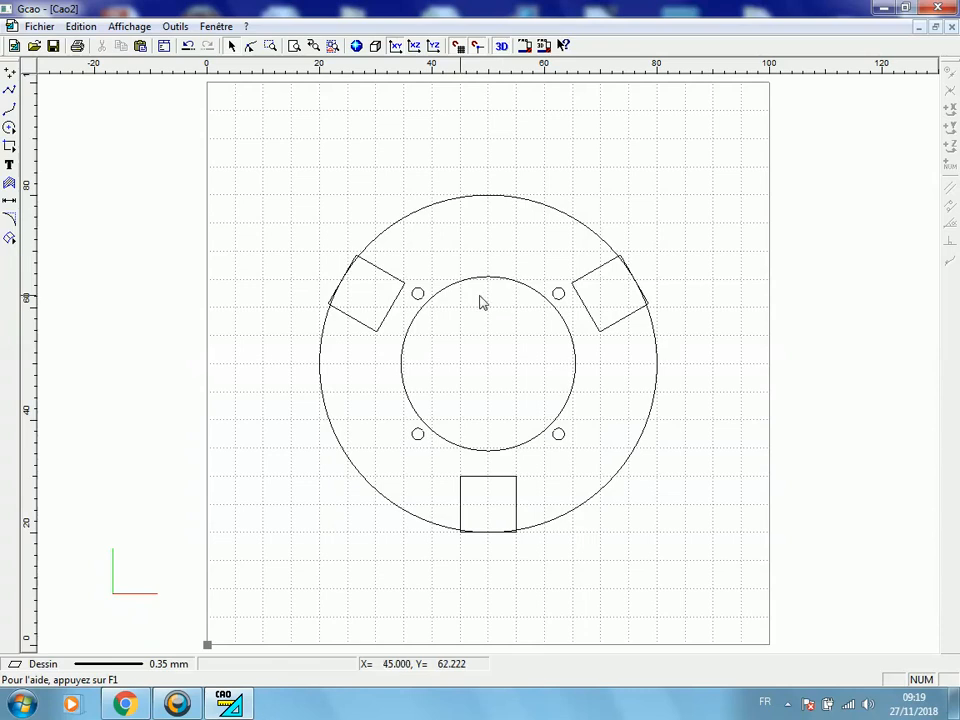
Draw a 10 by 5 mm rectangle from X 45, Y 75 to X 55, Y 70 above the inner circle
click(10, 148)
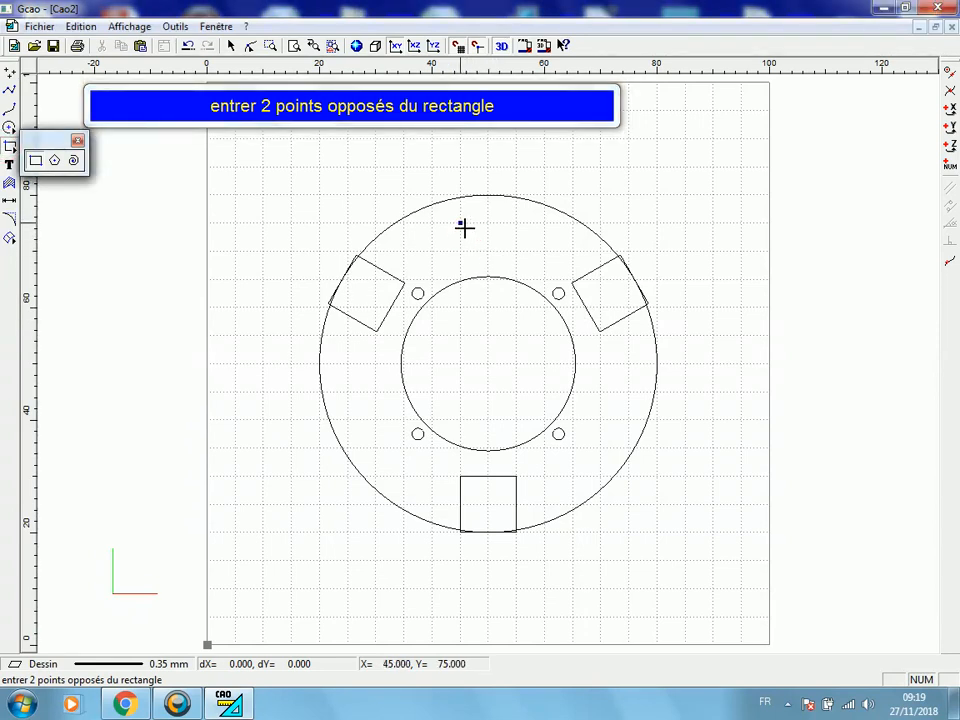
click(464, 228)
click(512, 247)
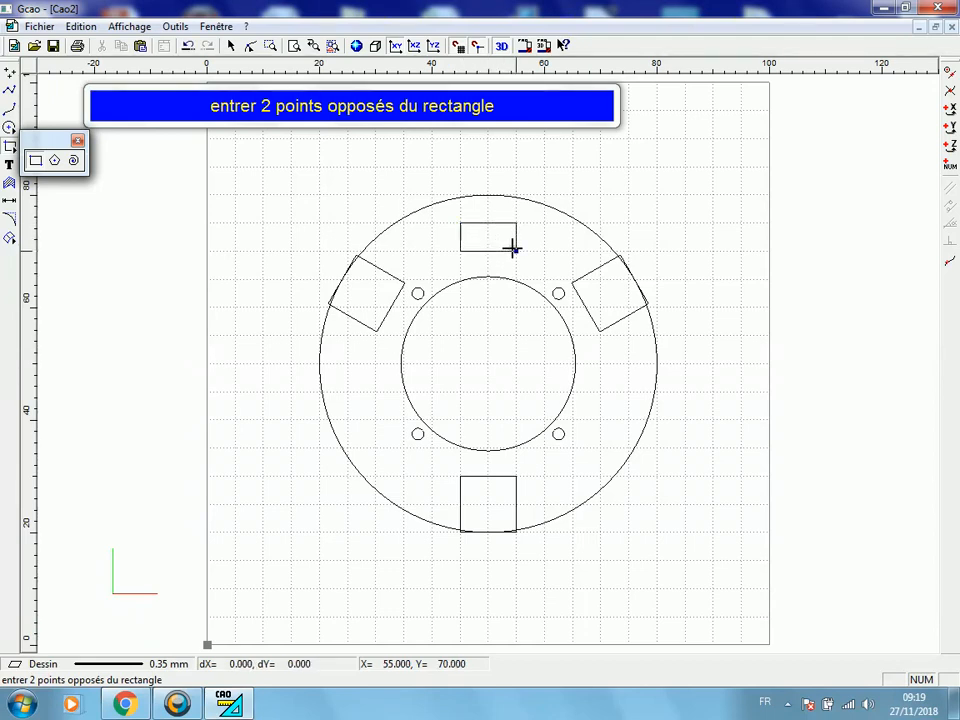